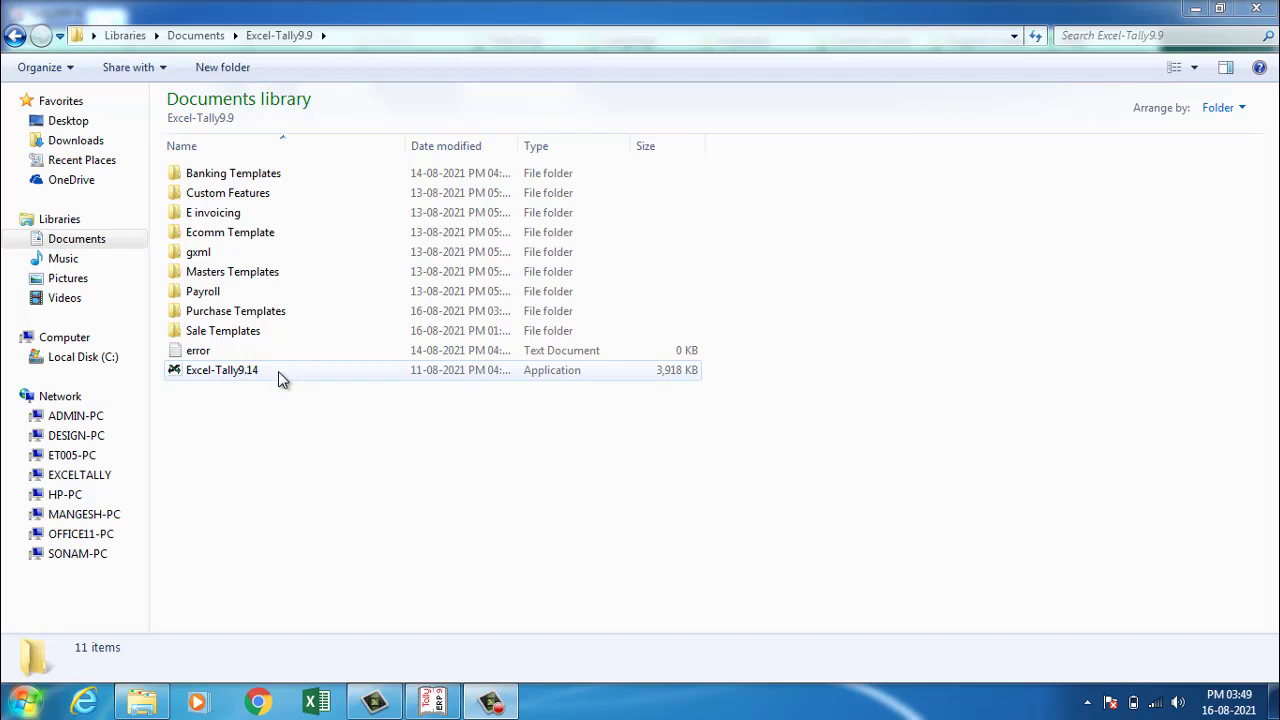
Step: Launch Excel-Tally9.14 from the Excel-Tally9.9 folder and choose Excel-Tally Software as the company
{"action": "left_click", "coordinate": [280, 369]}
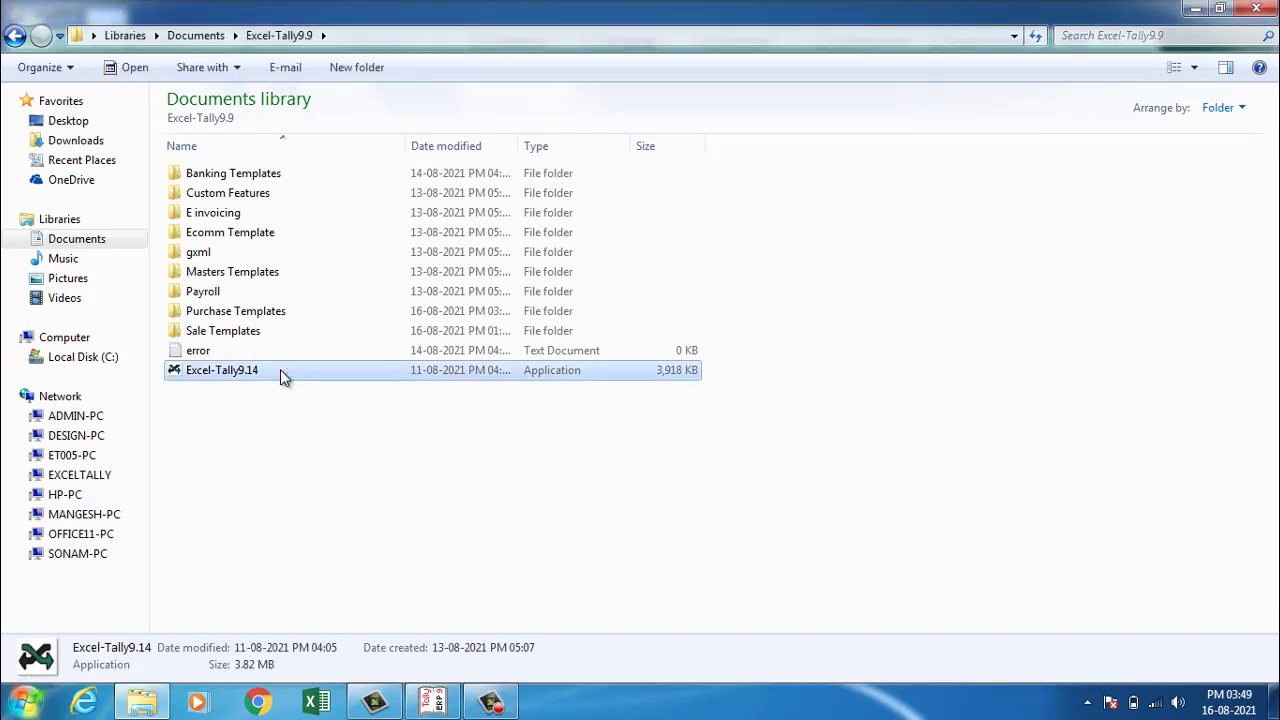
{"action": "double_click", "coordinate": [282, 372]}
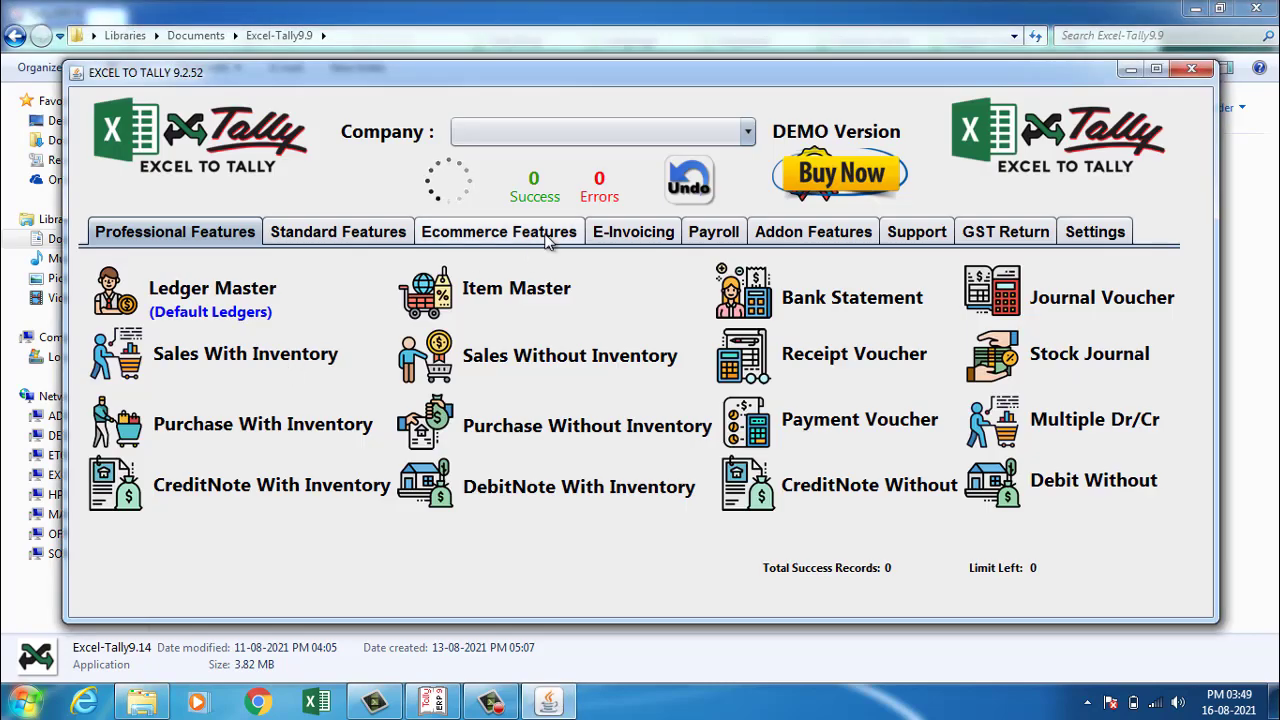
{"action": "left_click", "coordinate": [670, 141]}
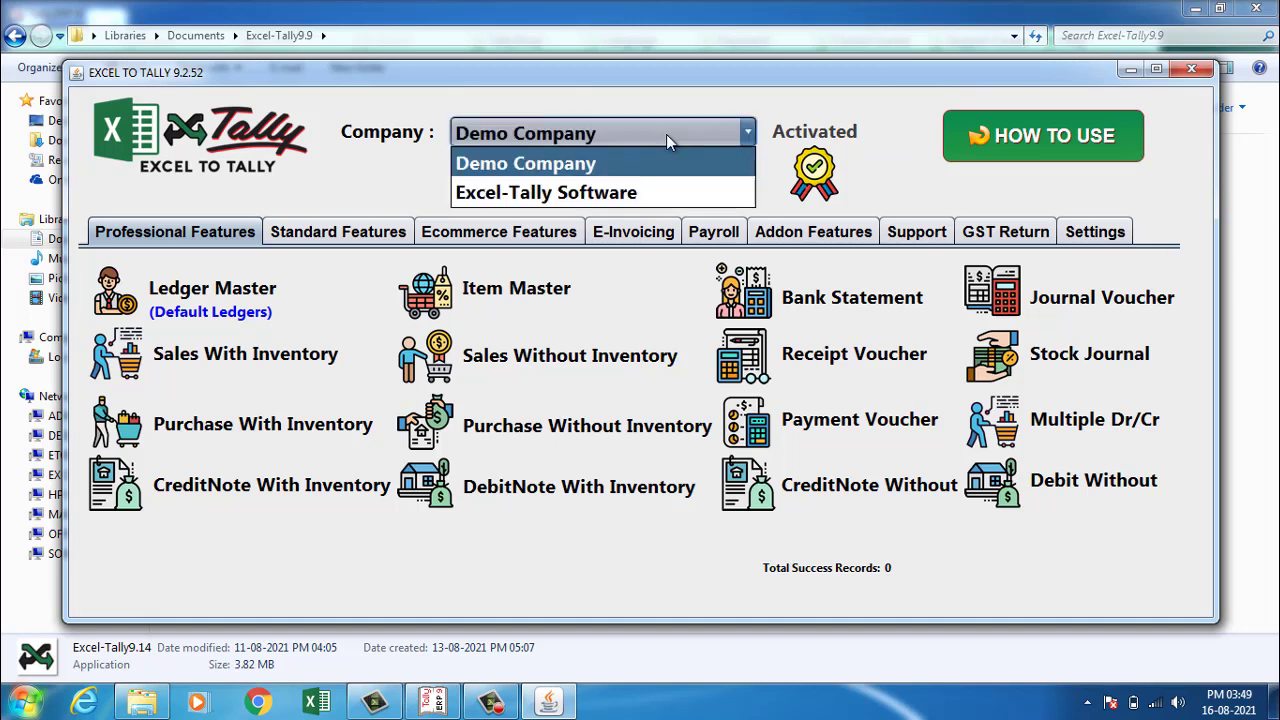
{"action": "left_click", "coordinate": [625, 196]}
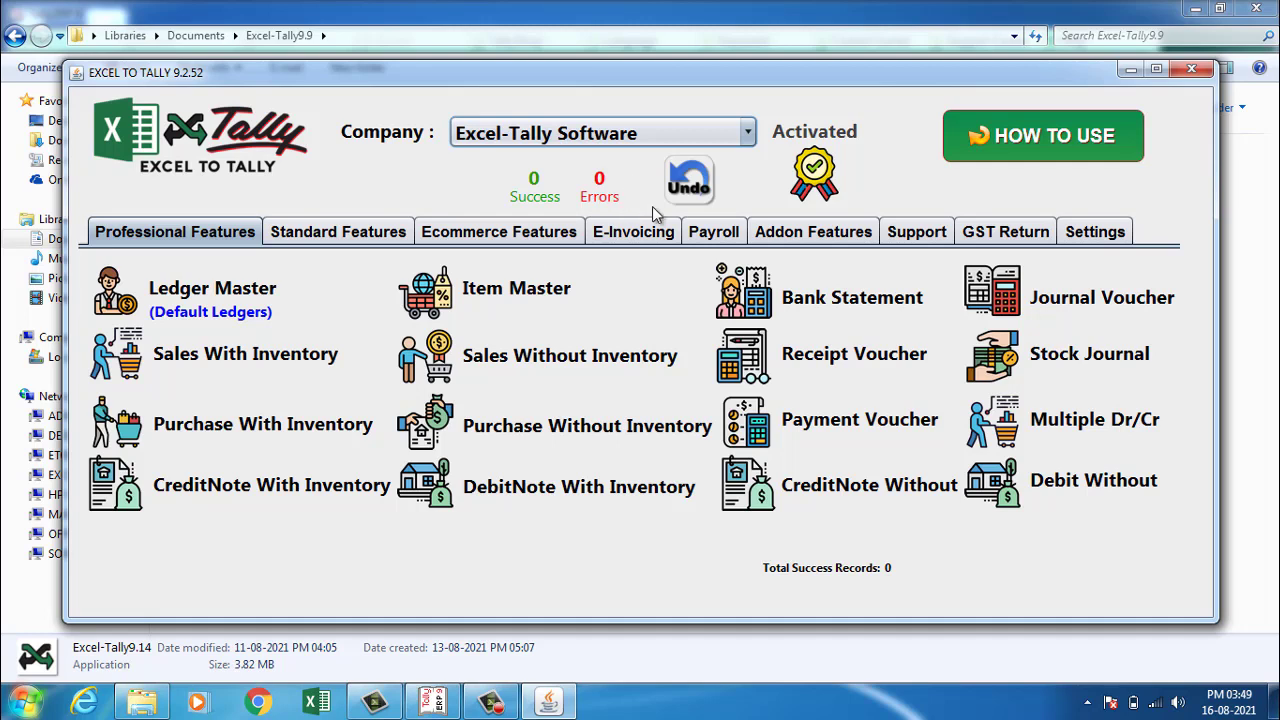
Step: Open the MTR Amazon Sales Return B2C template from Ecomm Template, E-Com With Inventory Template, Amazon in the file explorer, dismissing the antivirus notice
{"action": "left_click", "coordinate": [143, 703]}
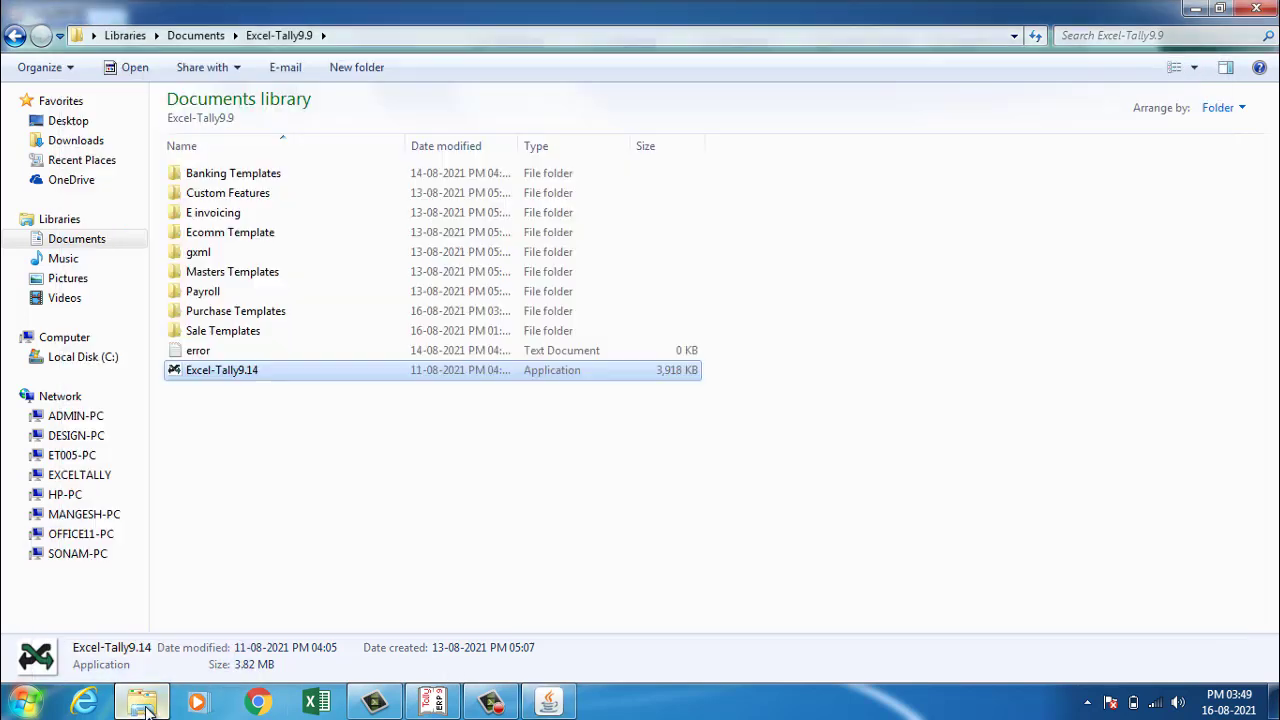
{"action": "left_click", "coordinate": [265, 240]}
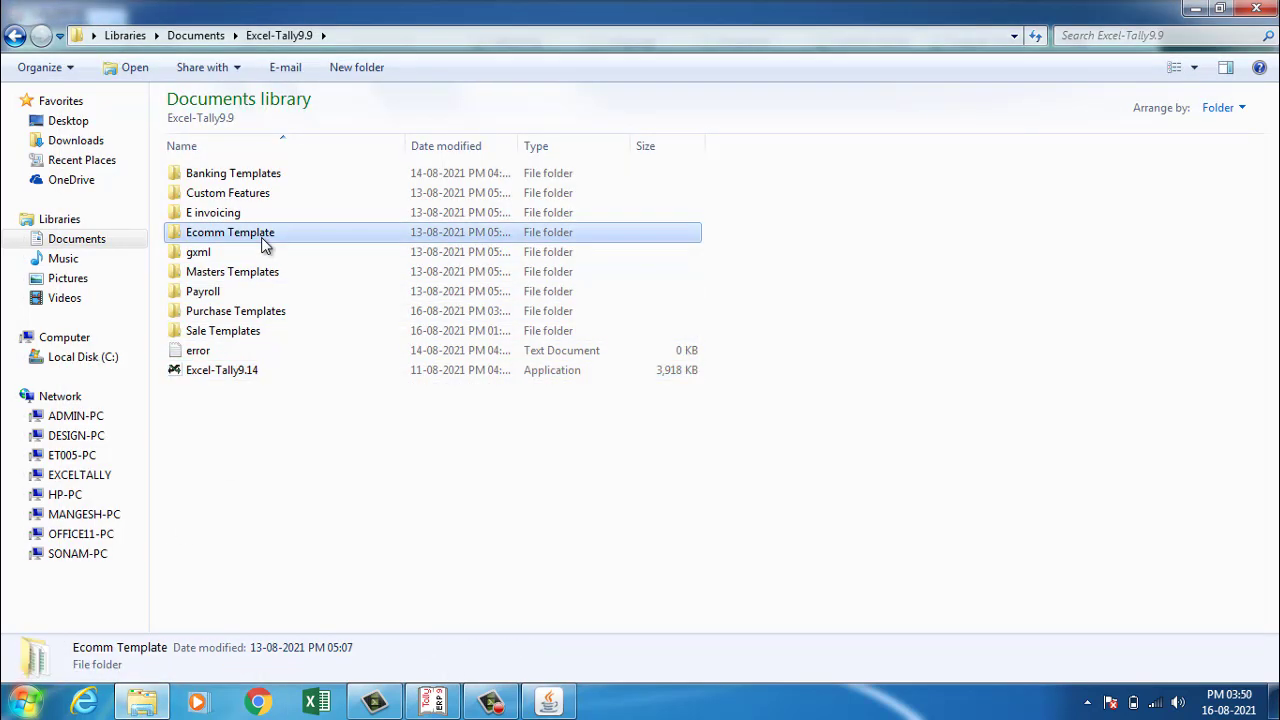
{"action": "double_click", "coordinate": [265, 243]}
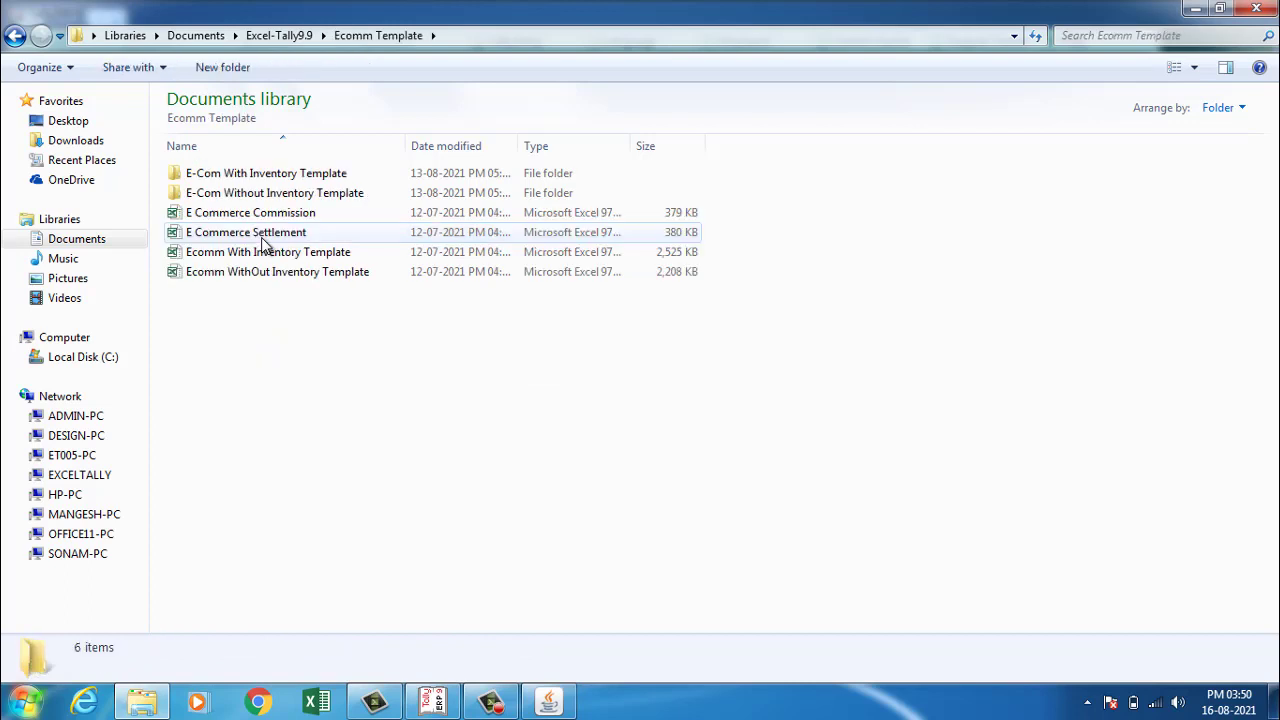
{"action": "left_click", "coordinate": [268, 174]}
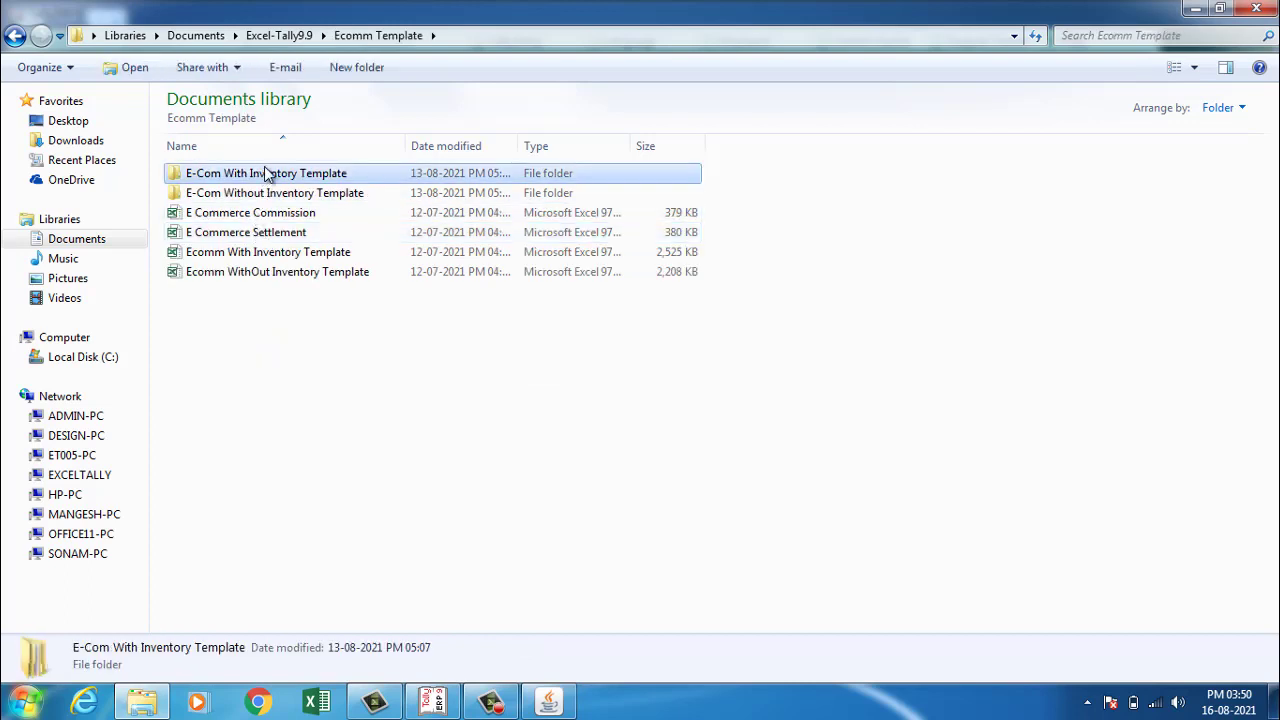
{"action": "double_click", "coordinate": [268, 174]}
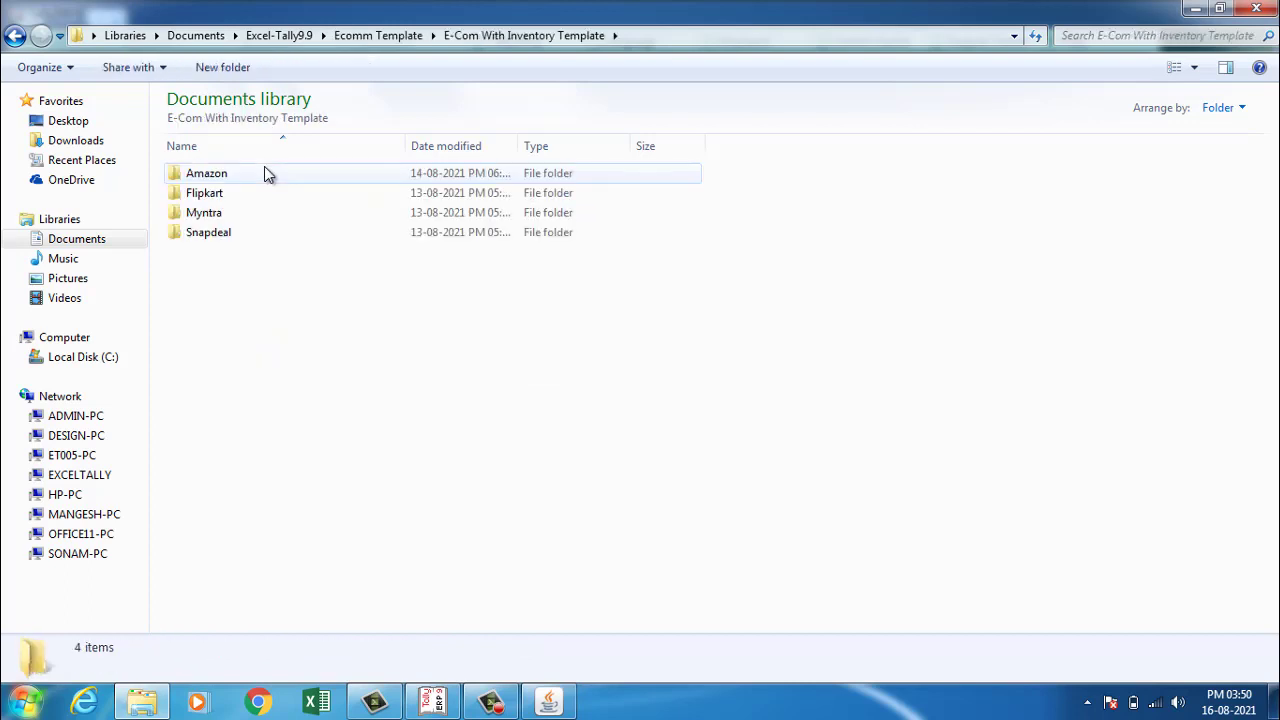
{"action": "double_click", "coordinate": [264, 174]}
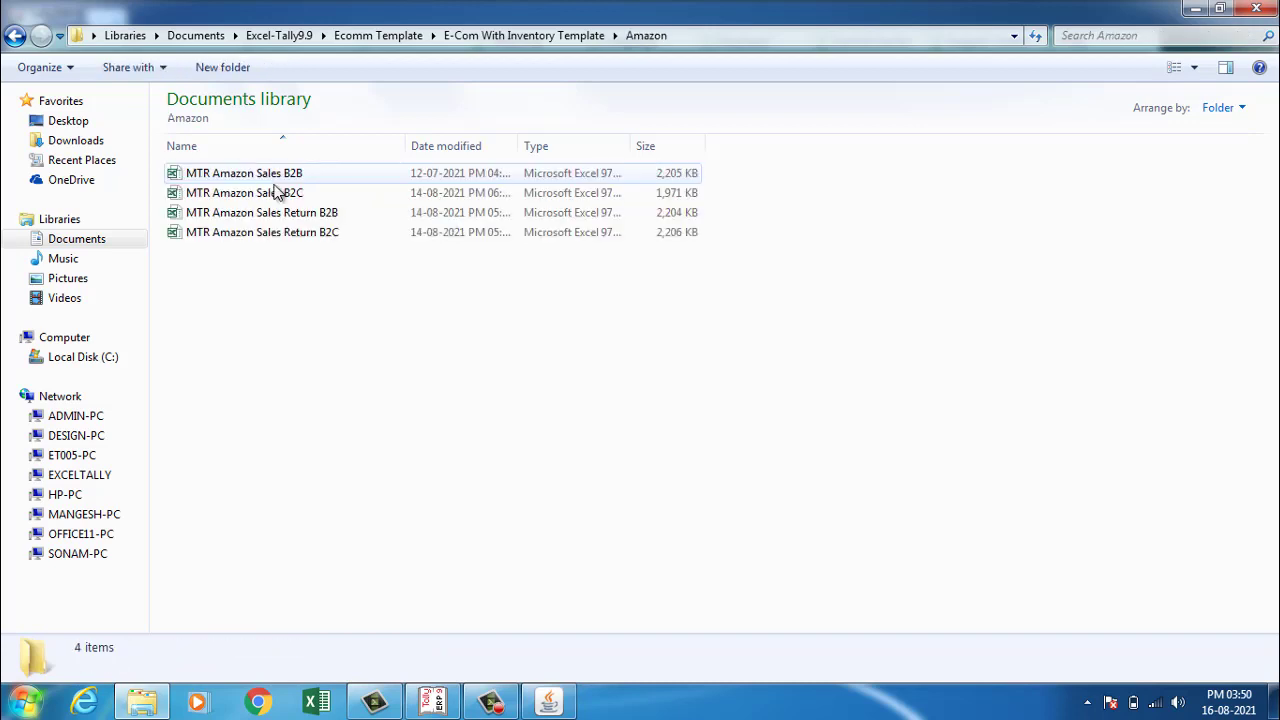
{"action": "double_click", "coordinate": [287, 234]}
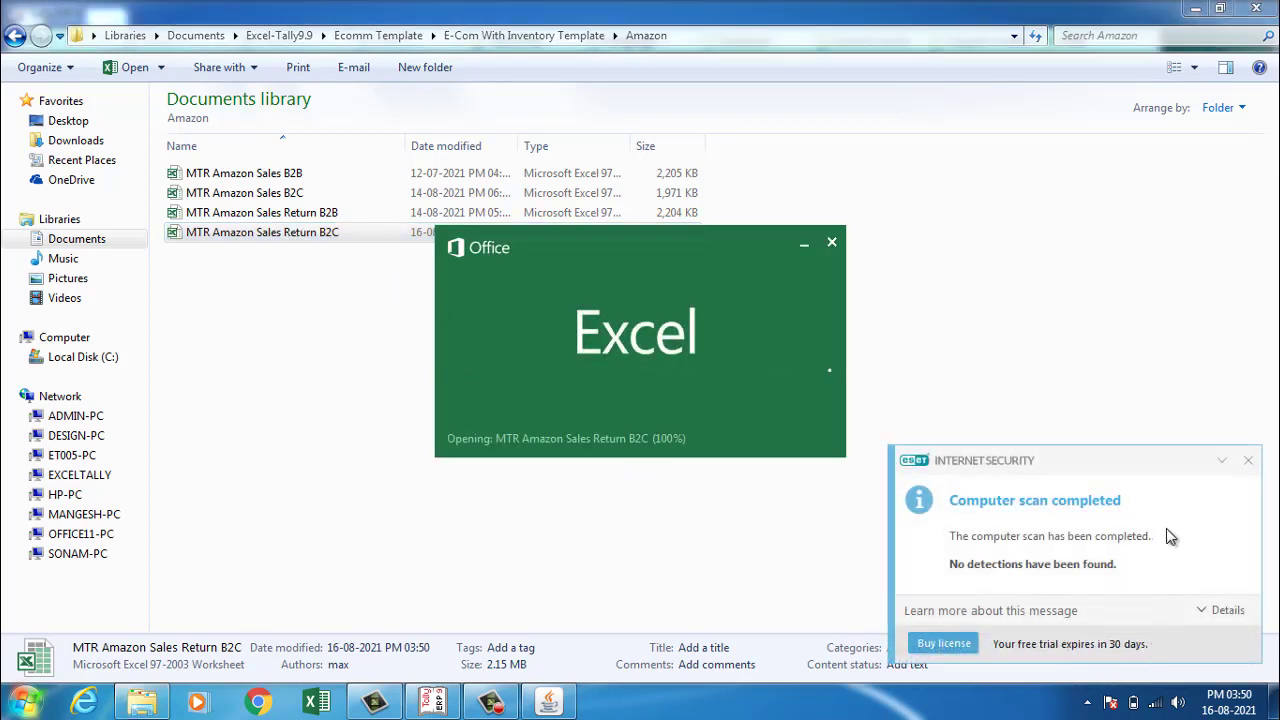
{"action": "left_click", "coordinate": [1248, 460]}
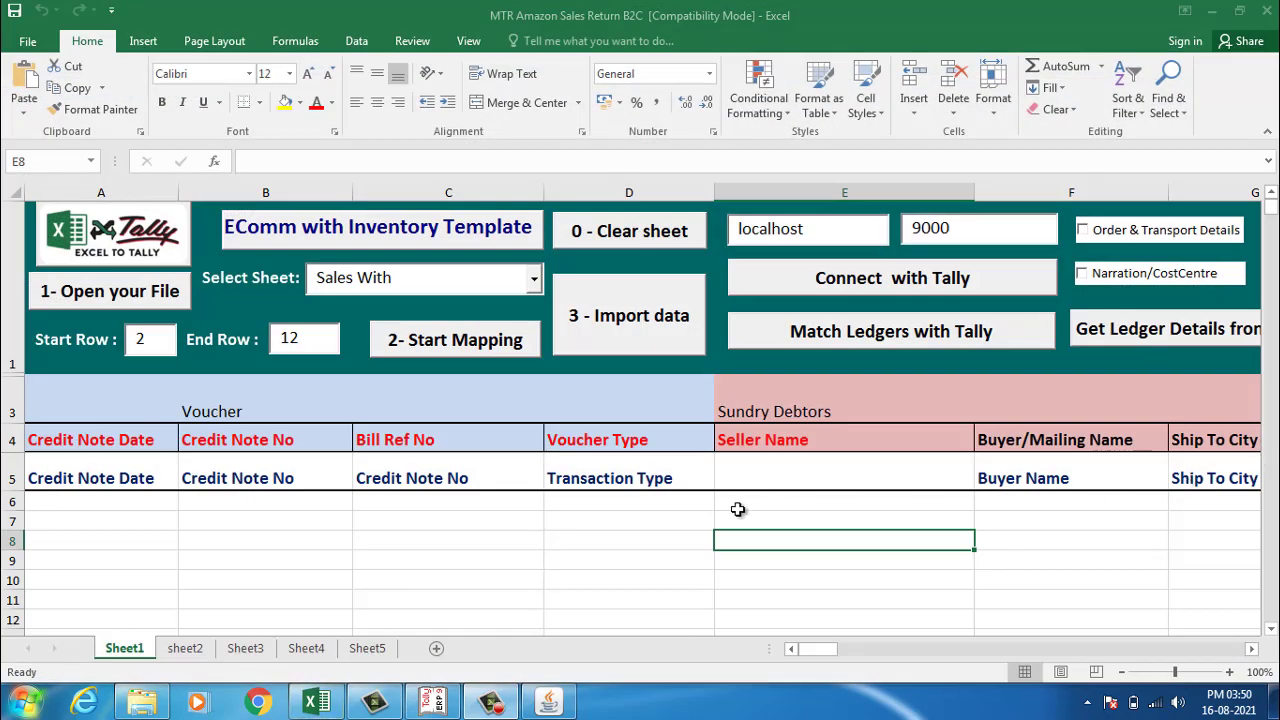
Step: Clear the existing data from the EComm with Inventory template sheet
{"action": "left_click", "coordinate": [848, 522]}
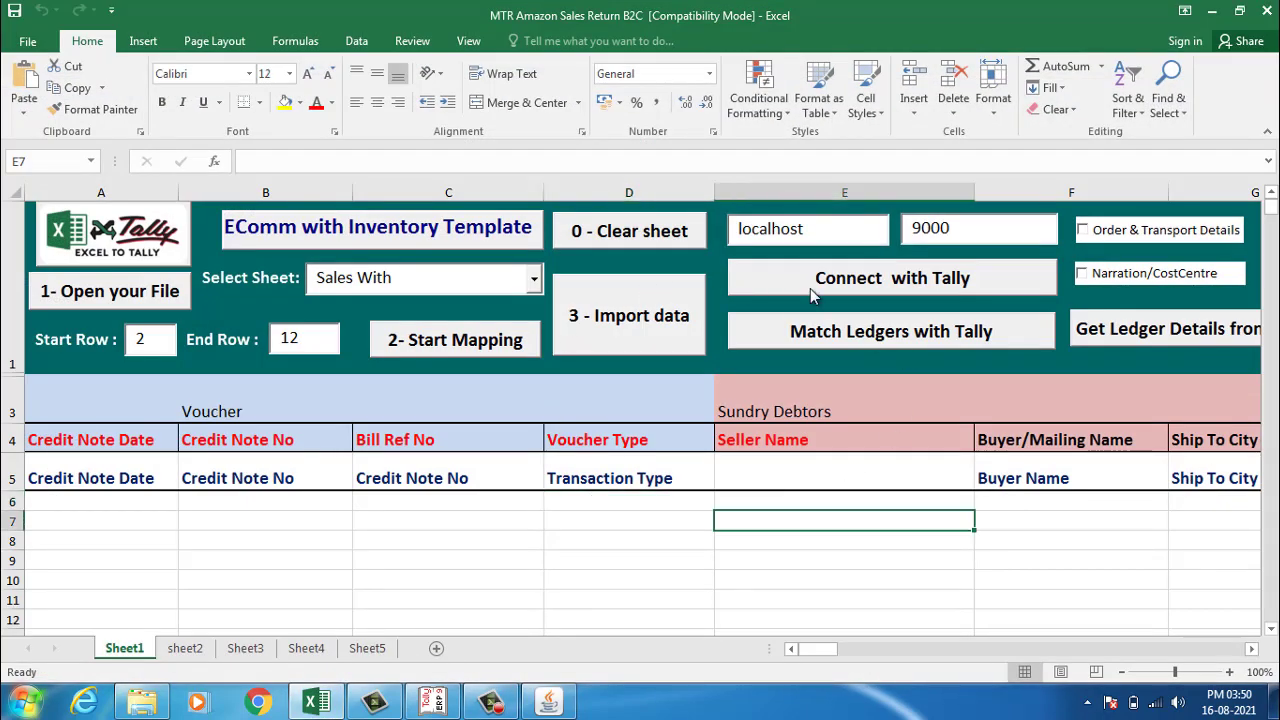
{"action": "left_click", "coordinate": [650, 232]}
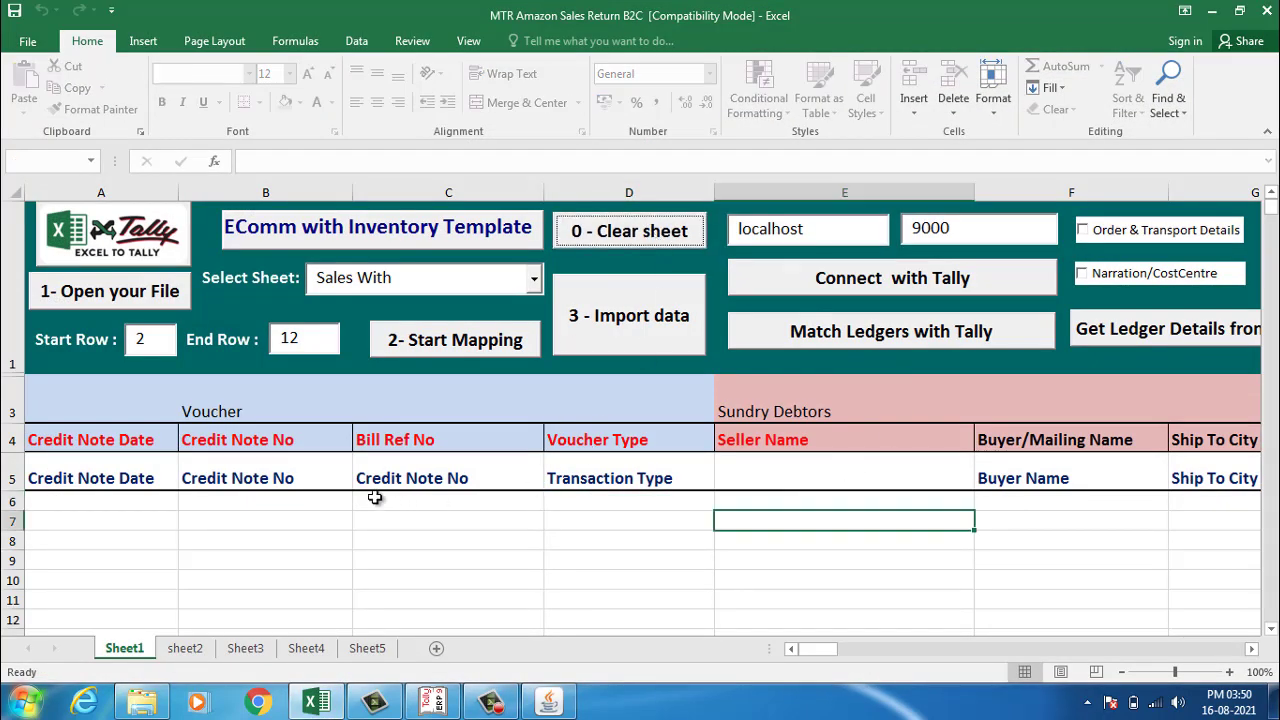
{"action": "left_click", "coordinate": [286, 506]}
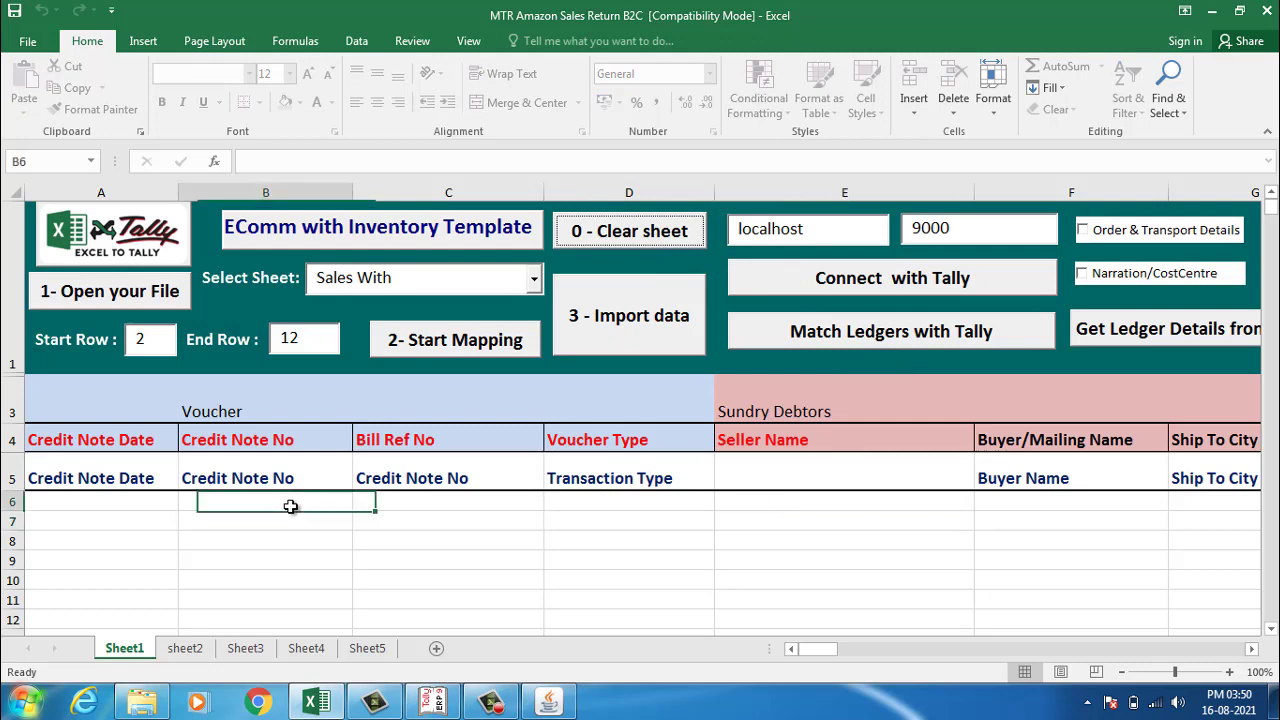
Step: Load the AMAZON SALES RETURN workbook from the sample folder into the template and choose its AMAZON RETURN sheet as source
{"action": "left_click", "coordinate": [111, 307]}
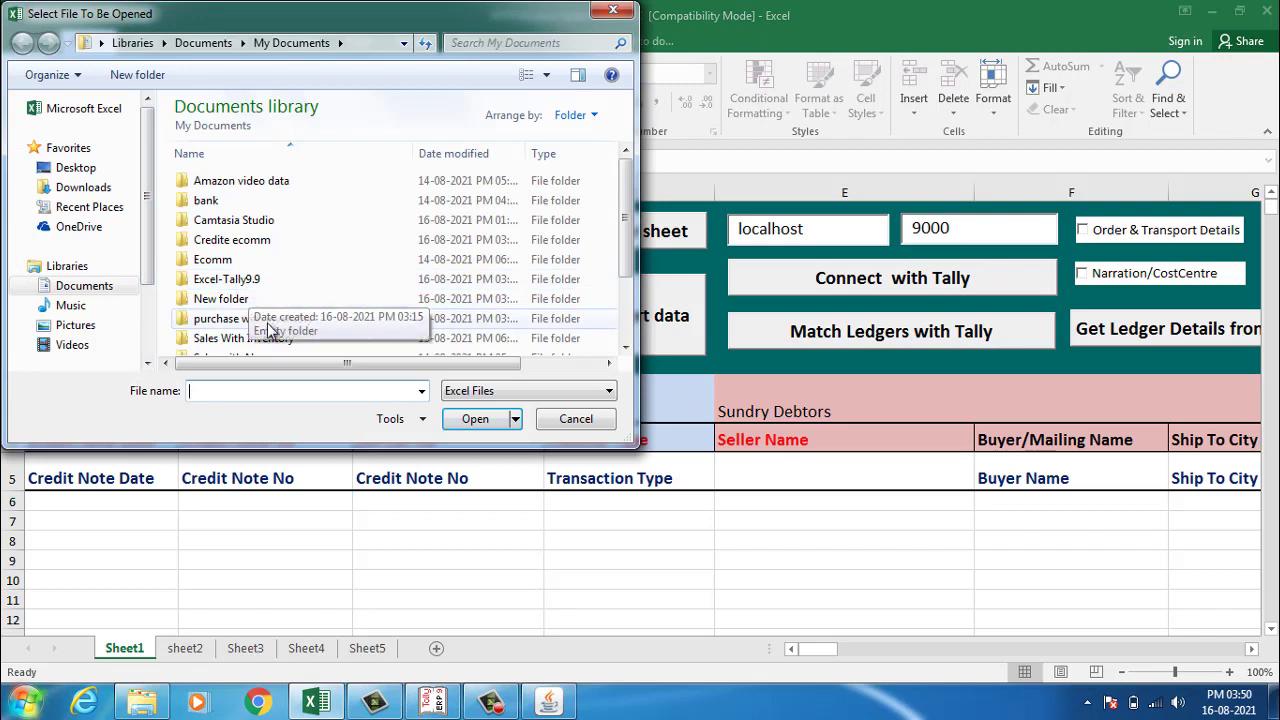
{"action": "scroll", "coordinate": [266, 340], "scroll_direction": "down", "scroll_amount": 1}
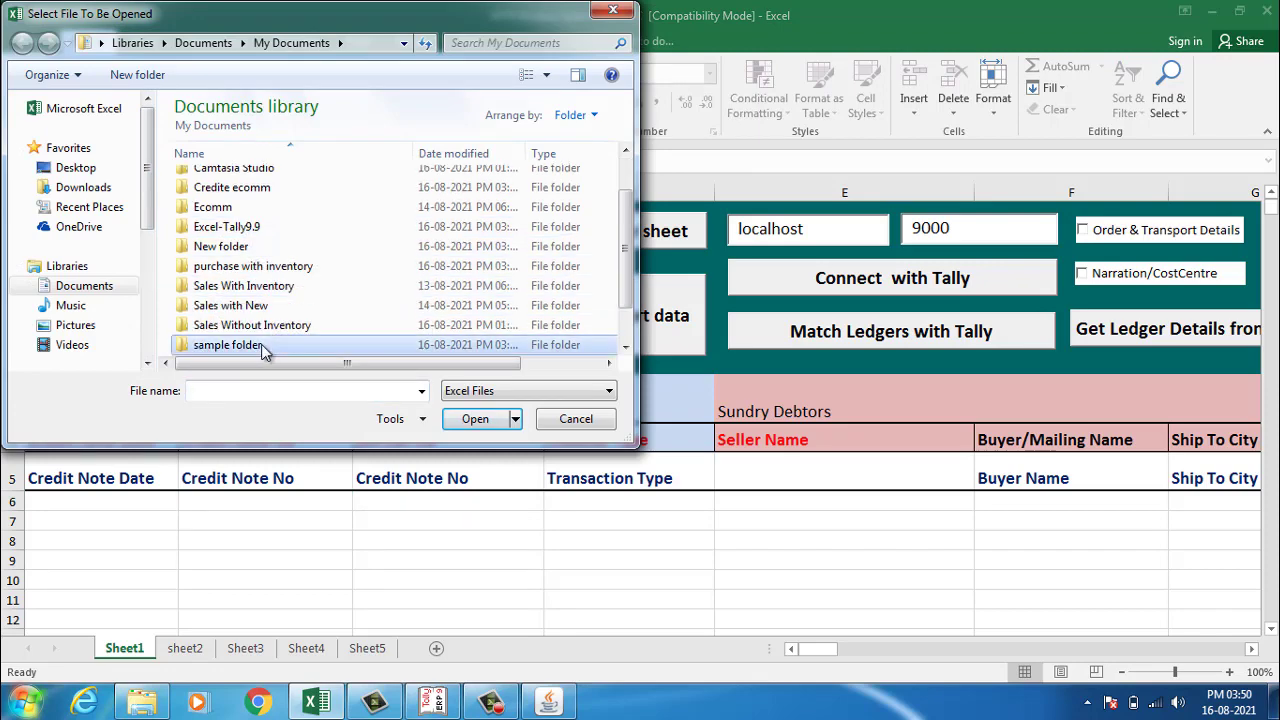
{"action": "double_click", "coordinate": [262, 346]}
{"action": "left_click", "coordinate": [280, 188]}
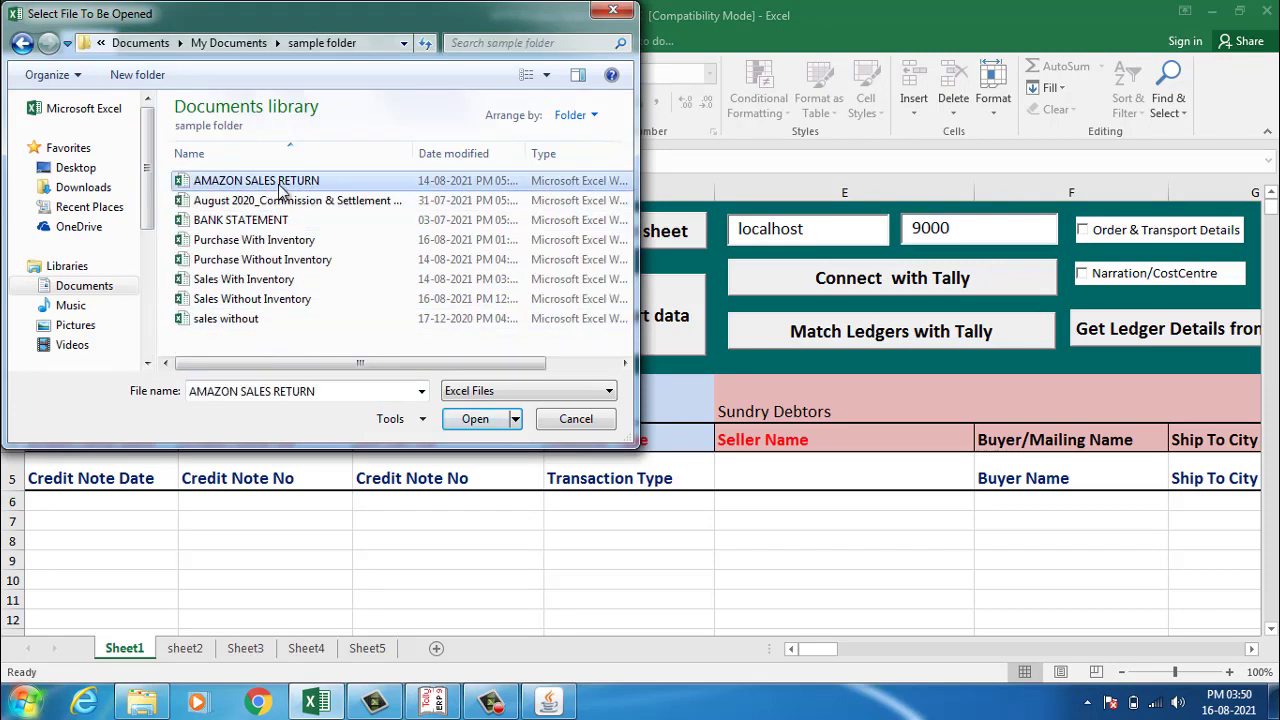
{"action": "double_click", "coordinate": [280, 188]}
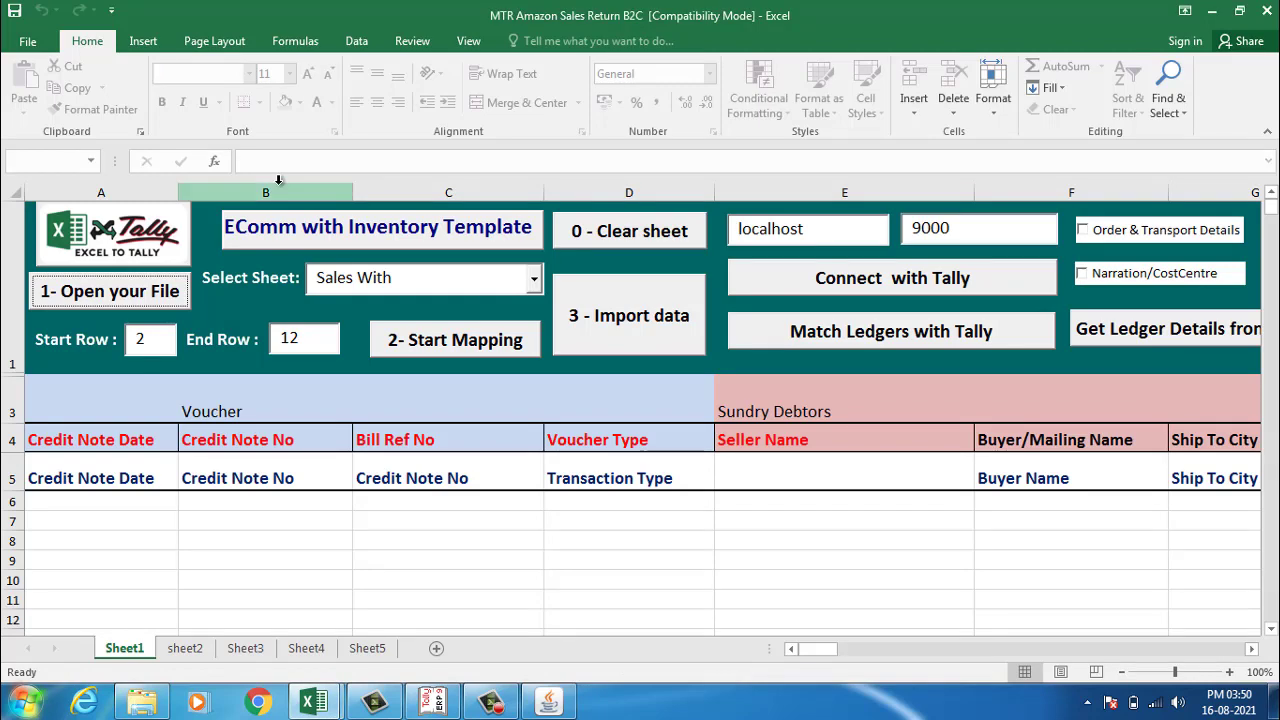
{"action": "left_click", "coordinate": [533, 283]}
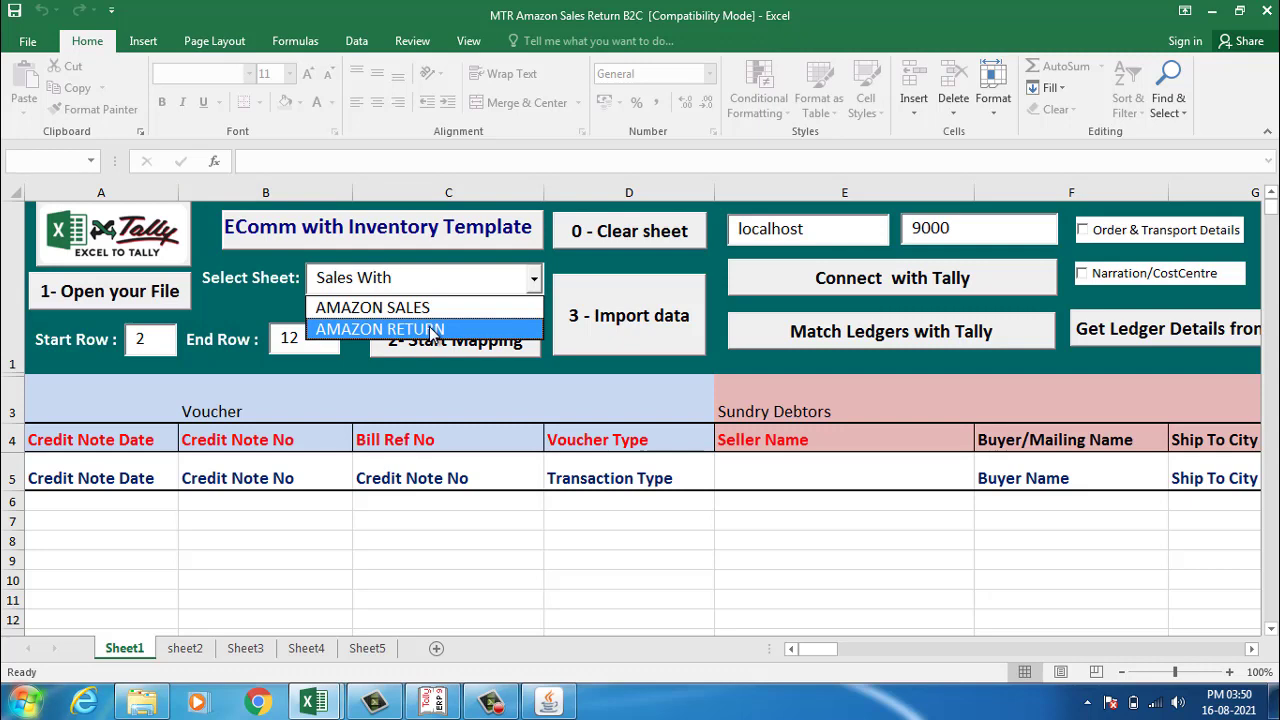
{"action": "left_click", "coordinate": [432, 330]}
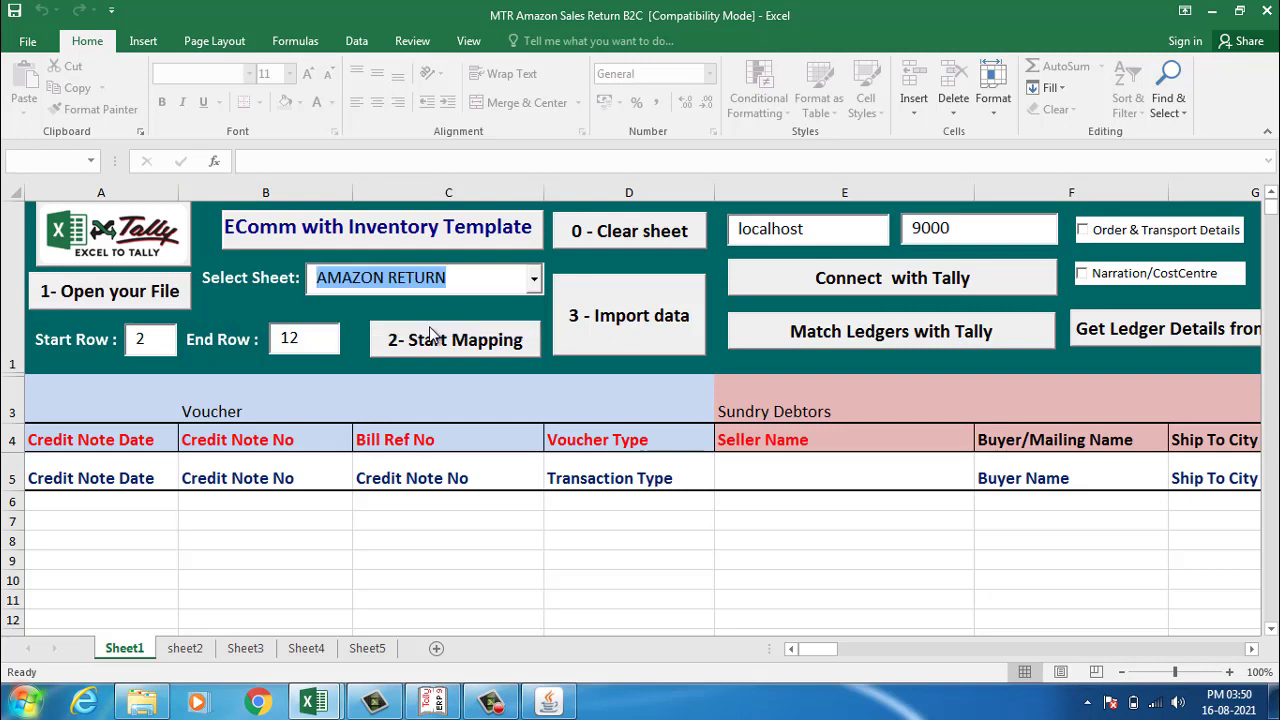
Step: Check the last data row in the AMAZON SALES RETURN workbook and set the template's end row to 60
{"action": "left_click", "coordinate": [173, 336]}
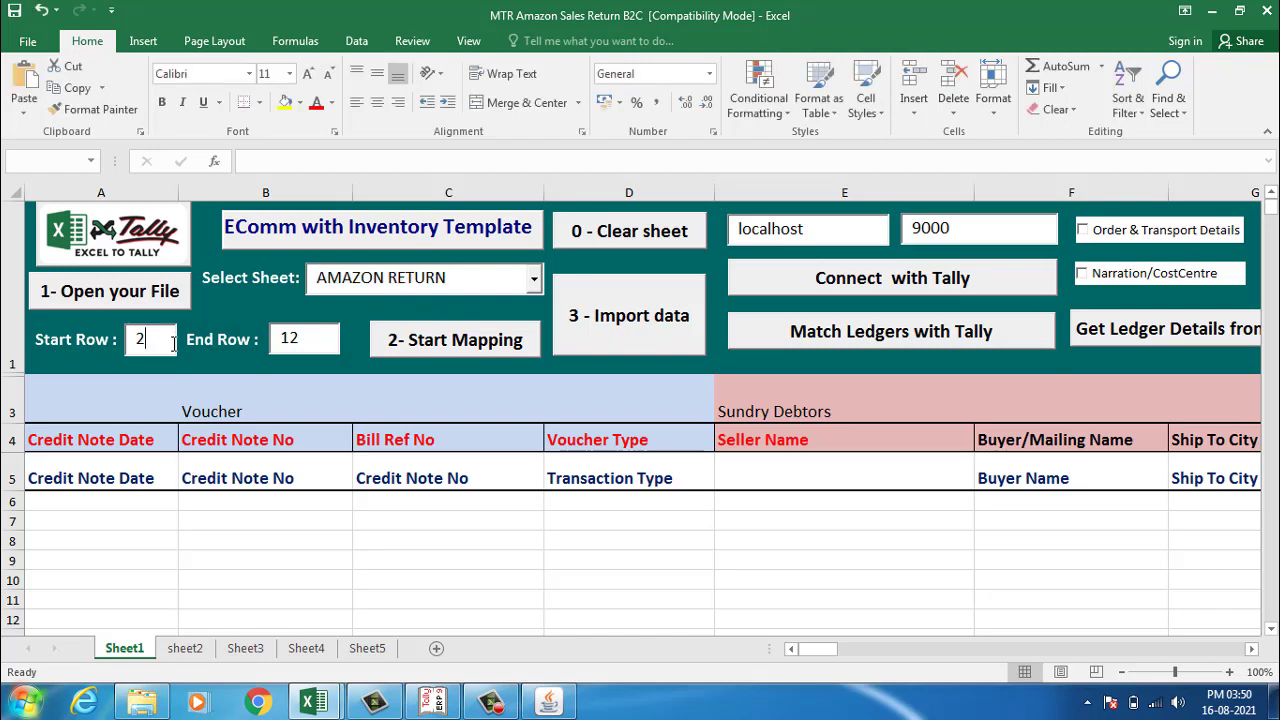
{"action": "mouse_move", "coordinate": [316, 702]}
{"action": "left_click", "coordinate": [395, 640]}
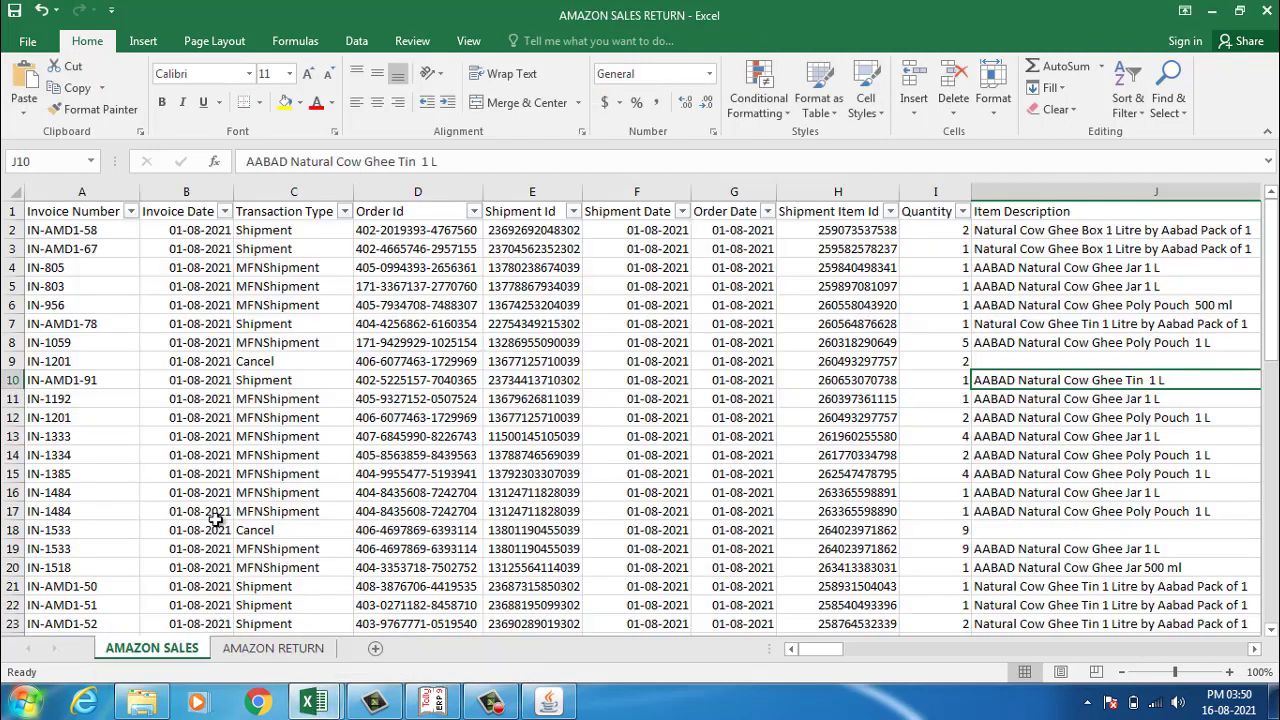
{"action": "left_click", "coordinate": [10, 493]}
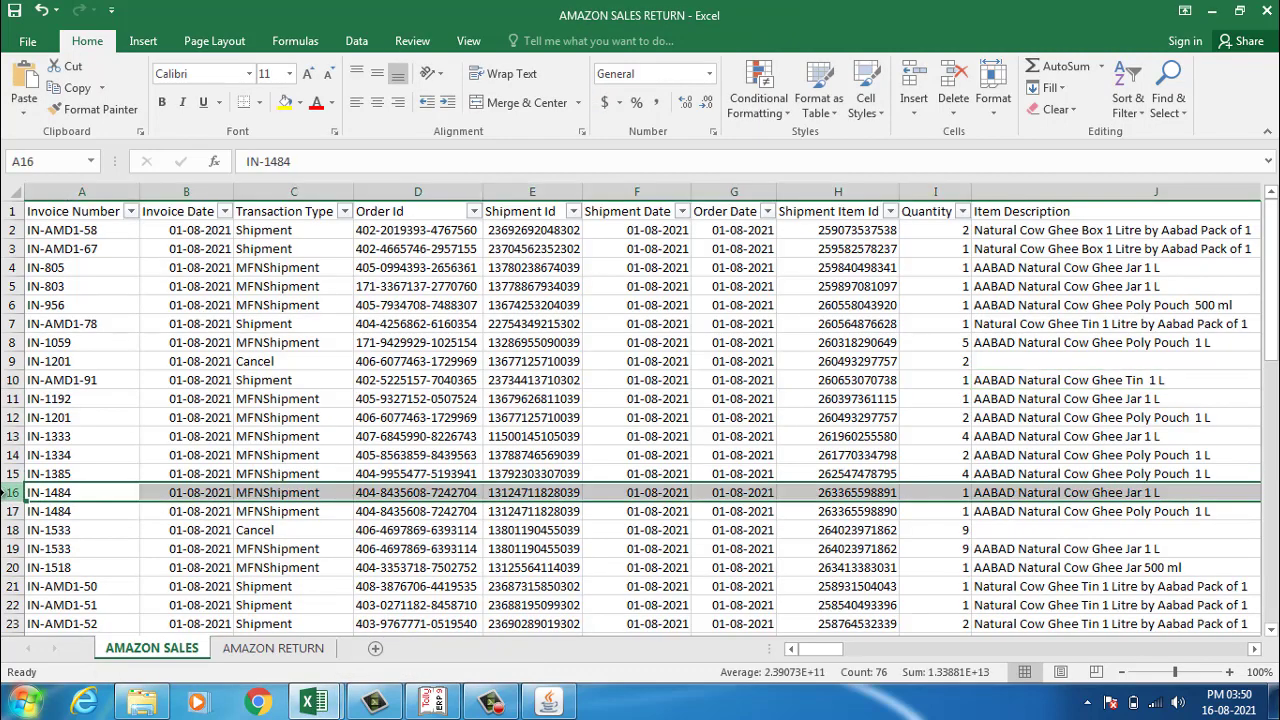
{"action": "left_click_drag", "start_coordinate": [10, 493], "coordinate": [12, 630]}
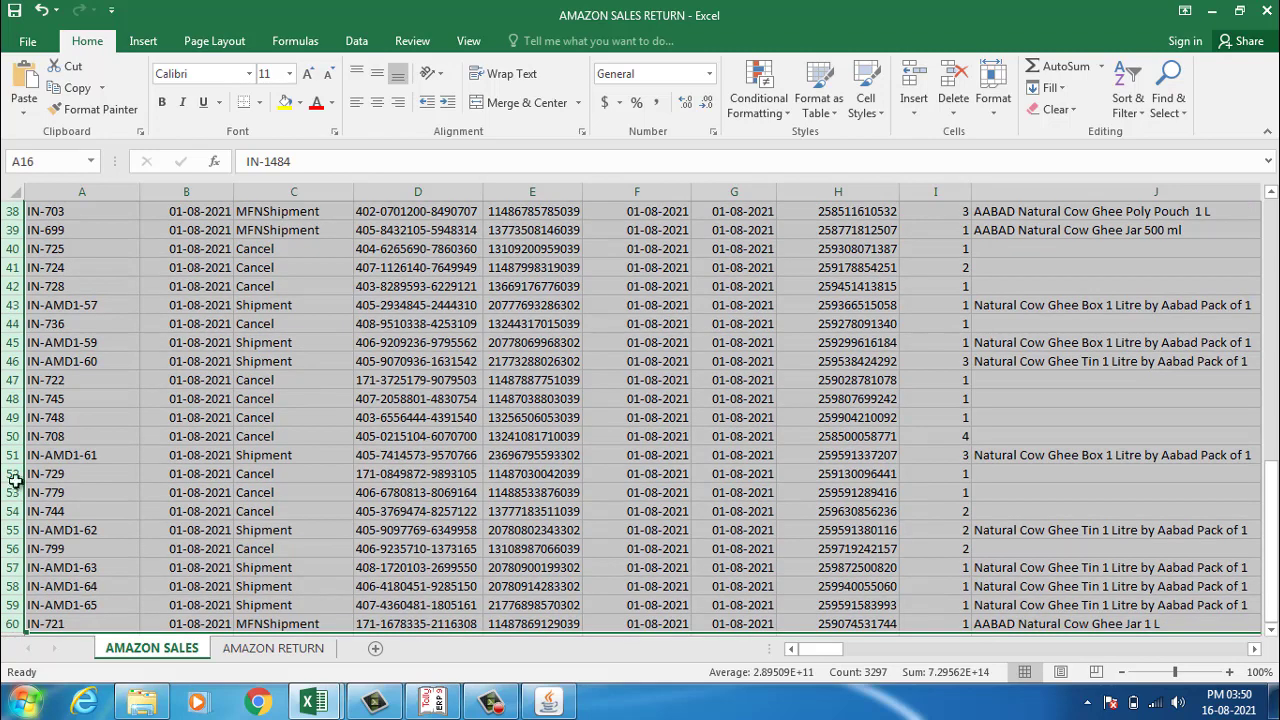
{"action": "mouse_move", "coordinate": [313, 702]}
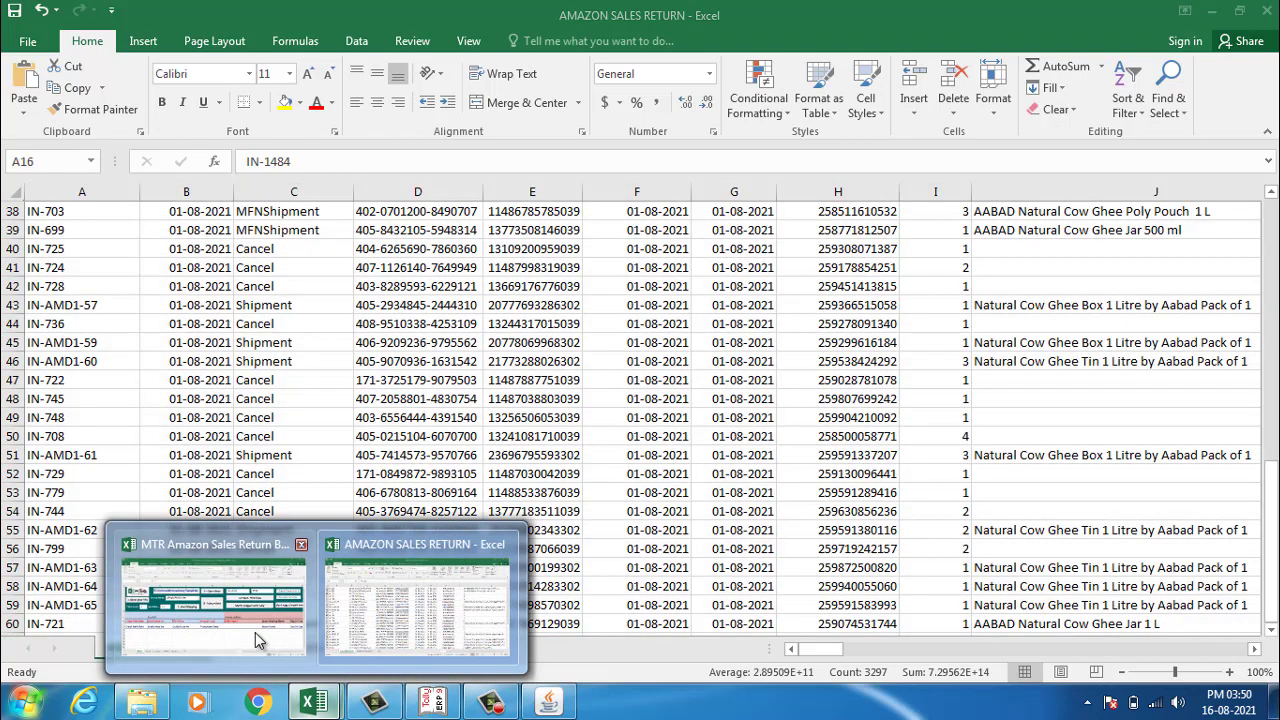
{"action": "left_click", "coordinate": [262, 600]}
{"action": "left_click", "coordinate": [329, 338]}
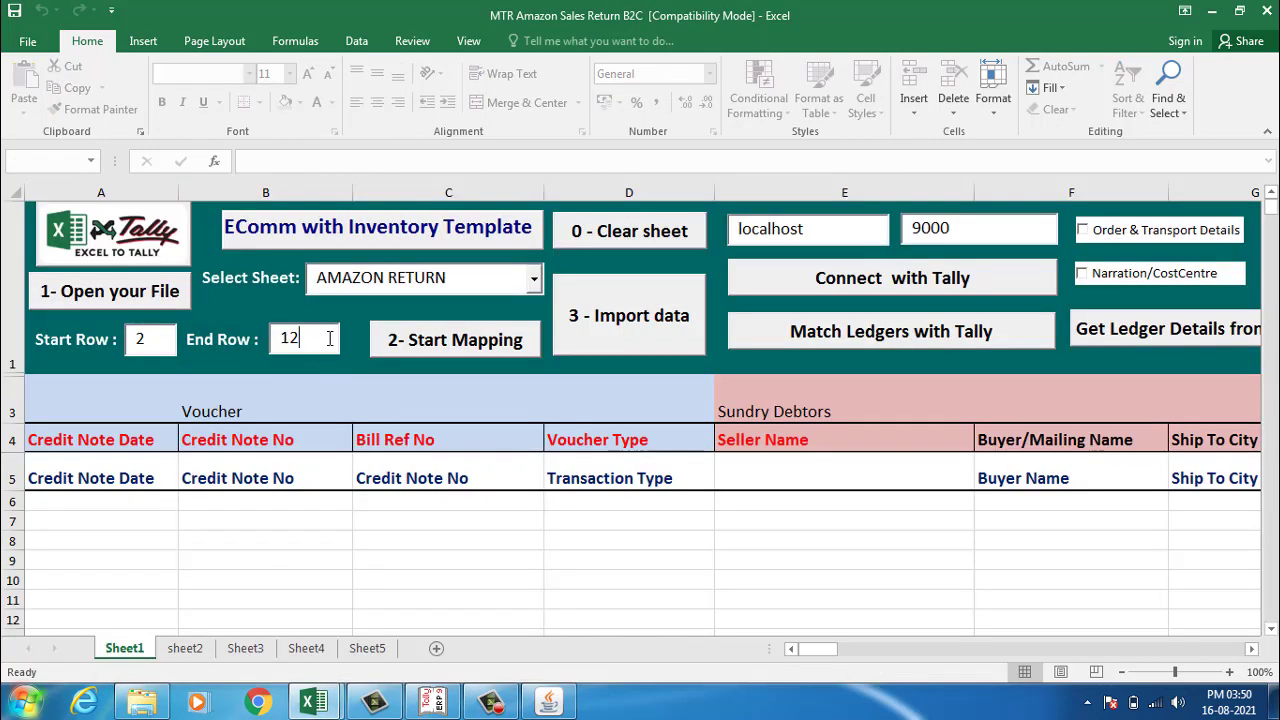
{"action": "key", "text": "BackSpace"}
{"action": "key", "text": "BackSpace"}
{"action": "type", "text": "60"}
Step: Run the column mapping for the AMAZON RETURN sheet and import its data into the template
{"action": "left_click", "coordinate": [463, 348]}
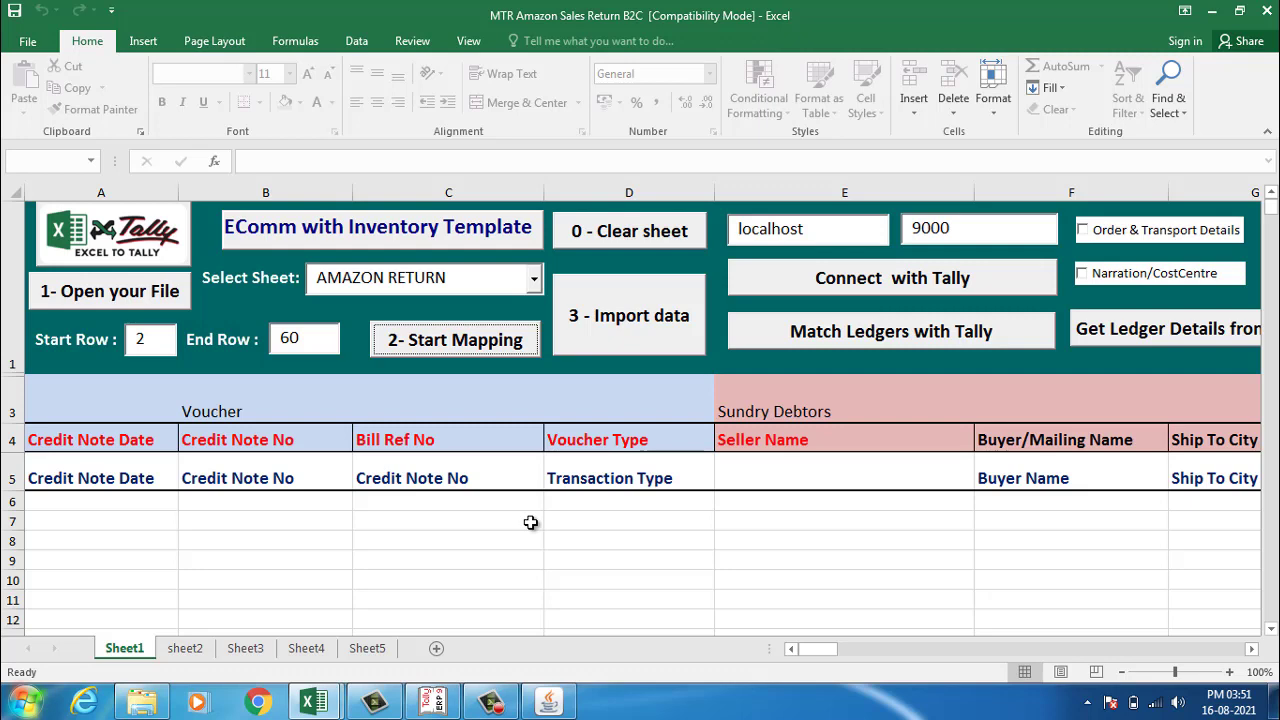
{"action": "left_click", "coordinate": [569, 503]}
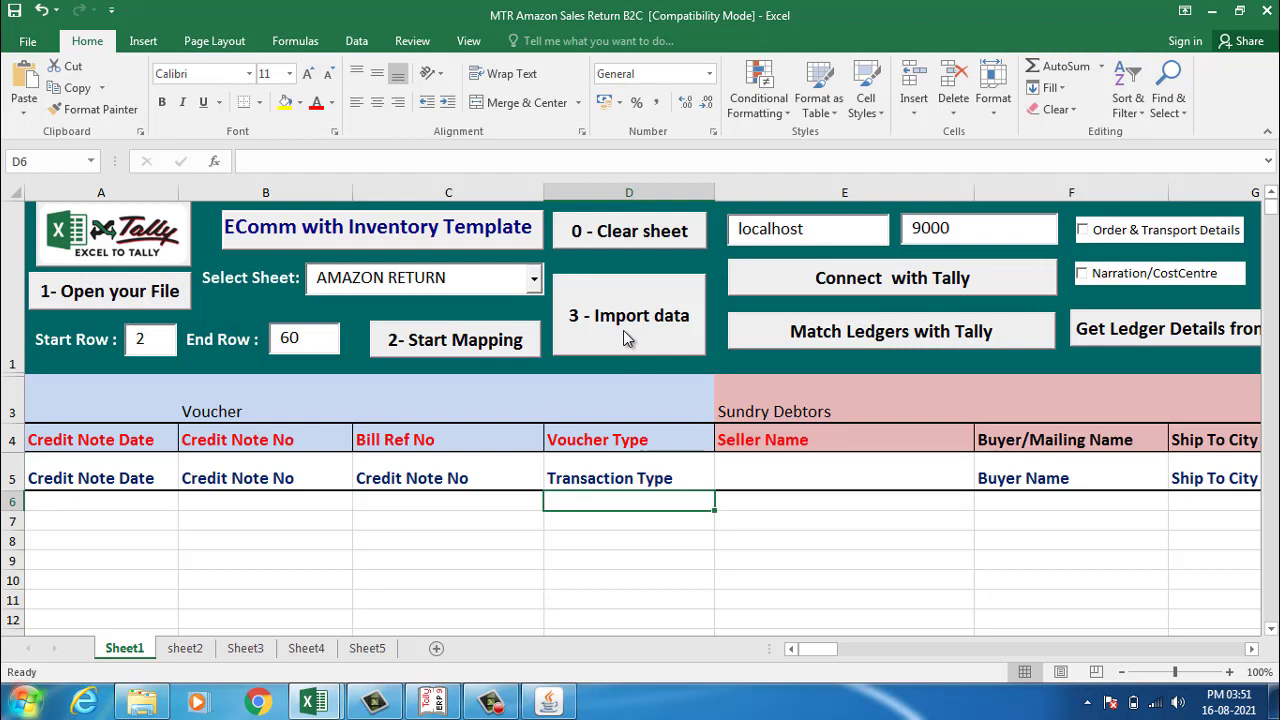
{"action": "left_click", "coordinate": [623, 330]}
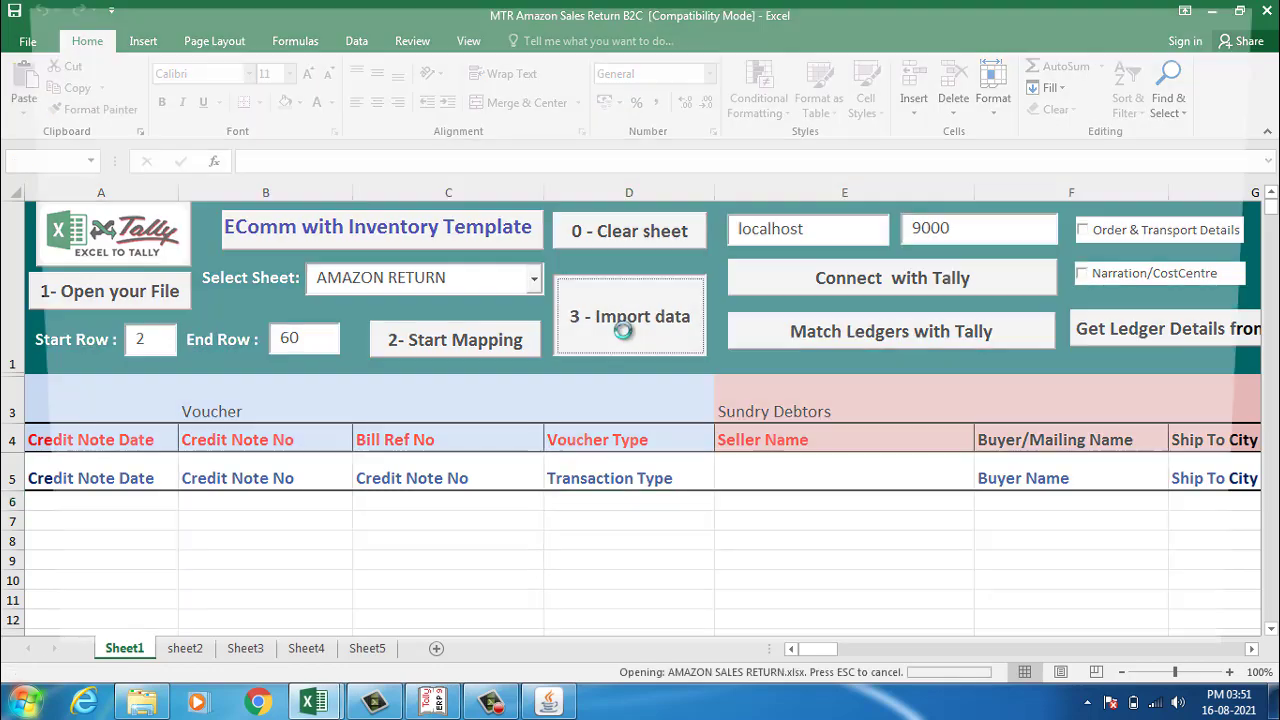
Step: Examine the imported credit note dates, credit note numbers, bill references and voucher types in the template's Voucher columns
{"action": "left_click", "coordinate": [449, 504]}
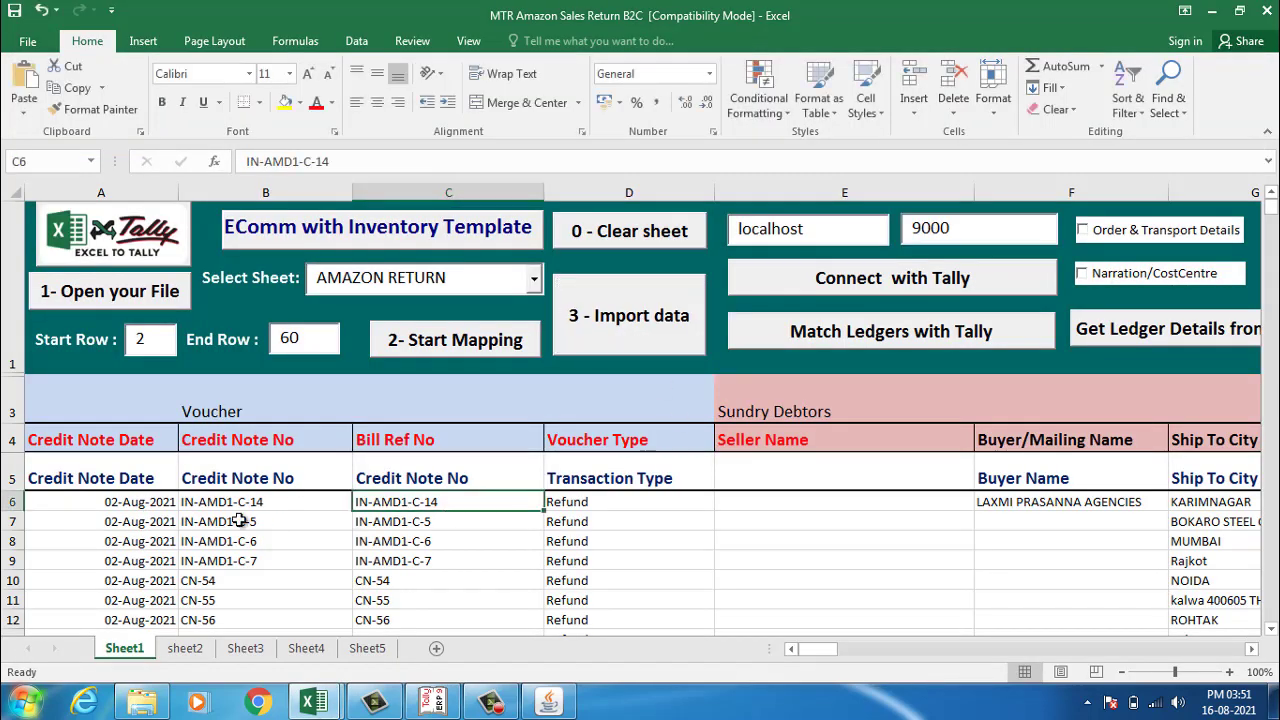
{"action": "left_click", "coordinate": [160, 508]}
{"action": "left_click", "coordinate": [380, 508]}
{"action": "left_click", "coordinate": [557, 503]}
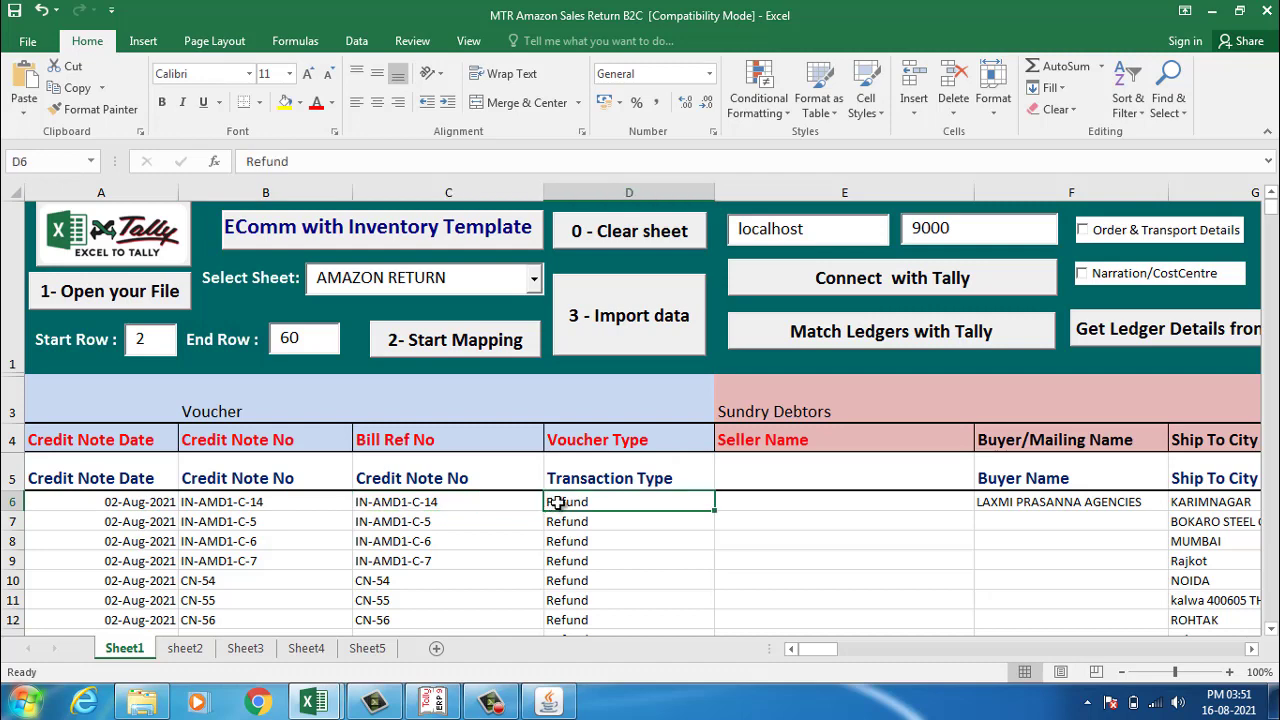
{"action": "left_click_drag", "start_coordinate": [557, 503], "coordinate": [608, 611]}
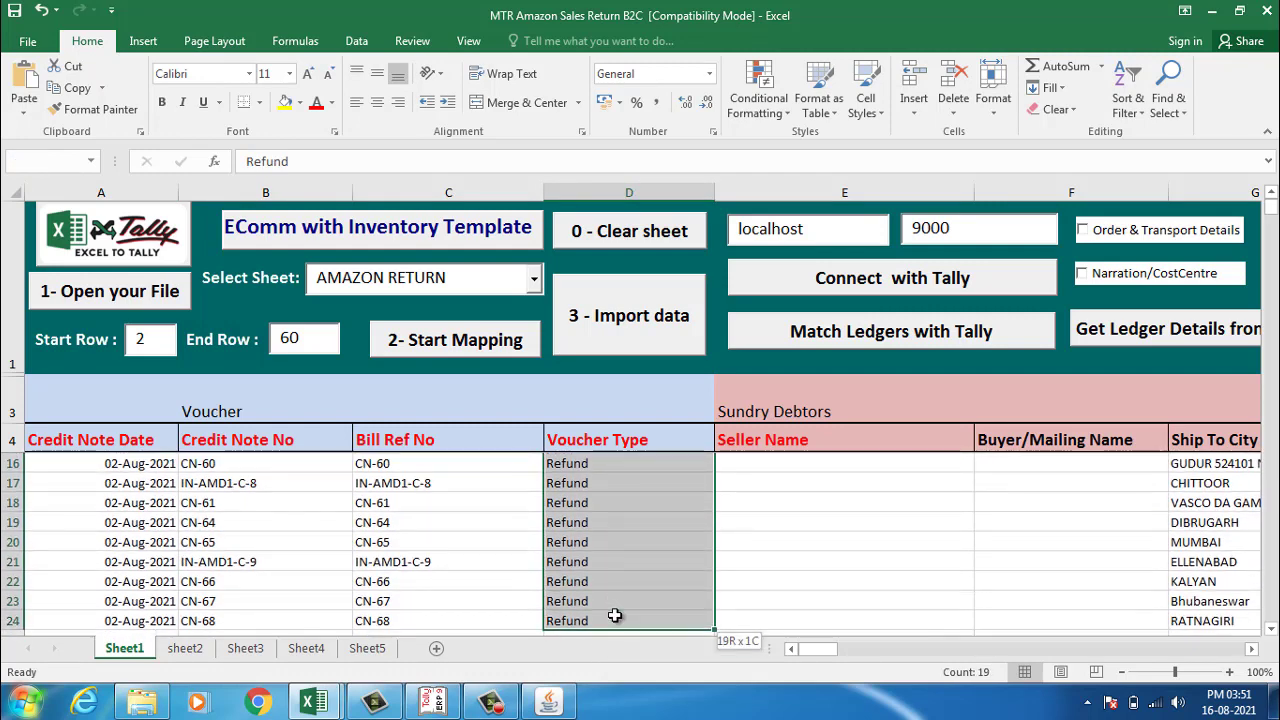
{"action": "left_click", "coordinate": [612, 484]}
{"action": "scroll", "coordinate": [629, 534], "scroll_direction": "up", "scroll_amount": 4}
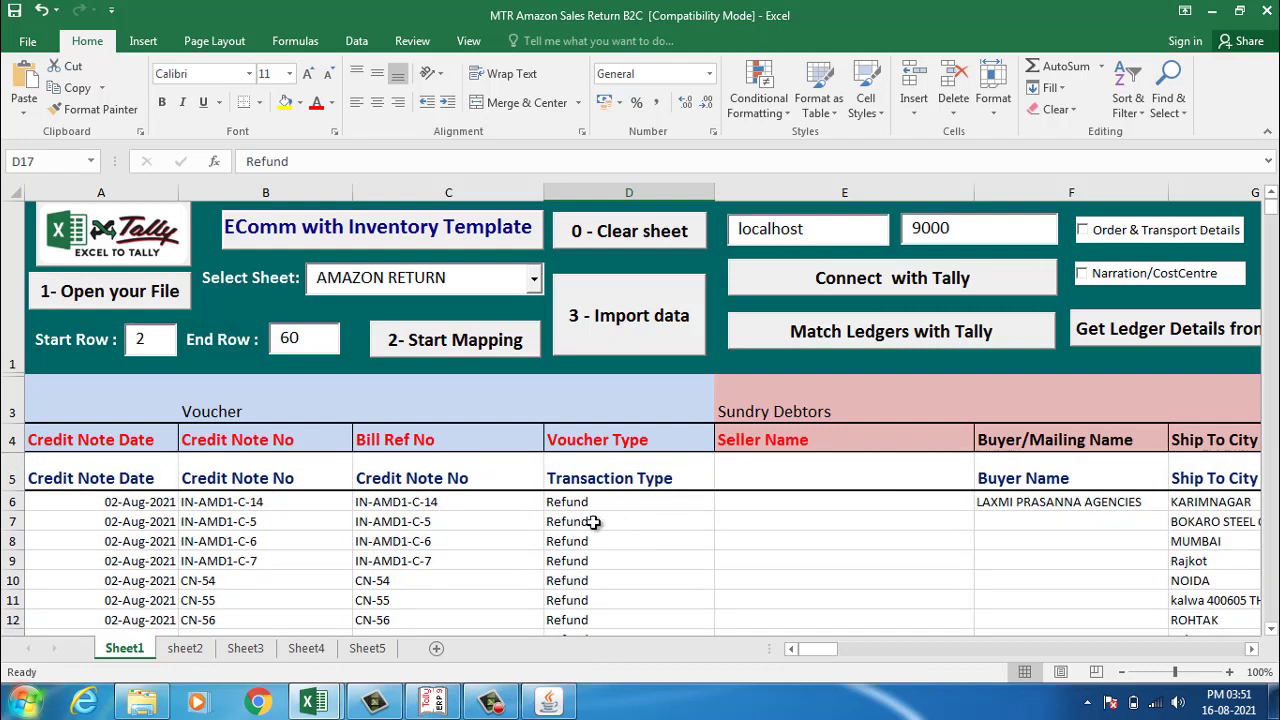
{"action": "left_click", "coordinate": [590, 509]}
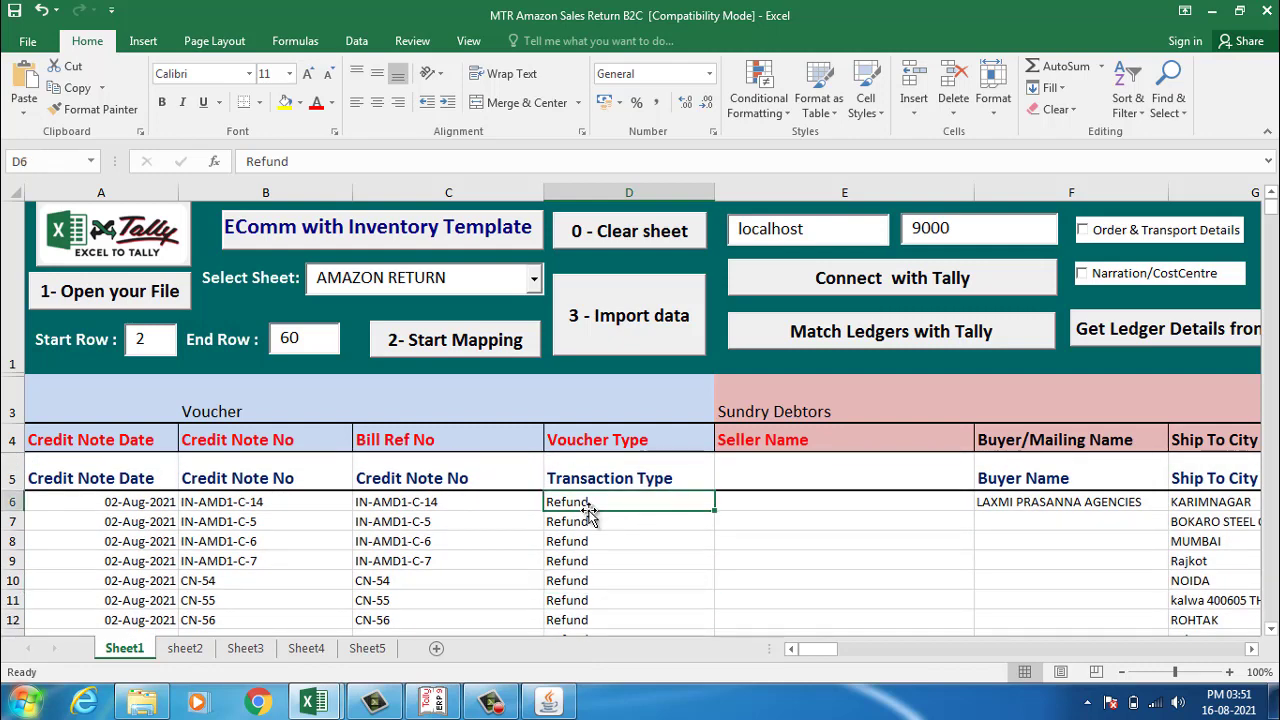
Step: Set the Voucher Type to Credit Note in D6 and fill it down for all imported rows
{"action": "type", "text": "Cred"}
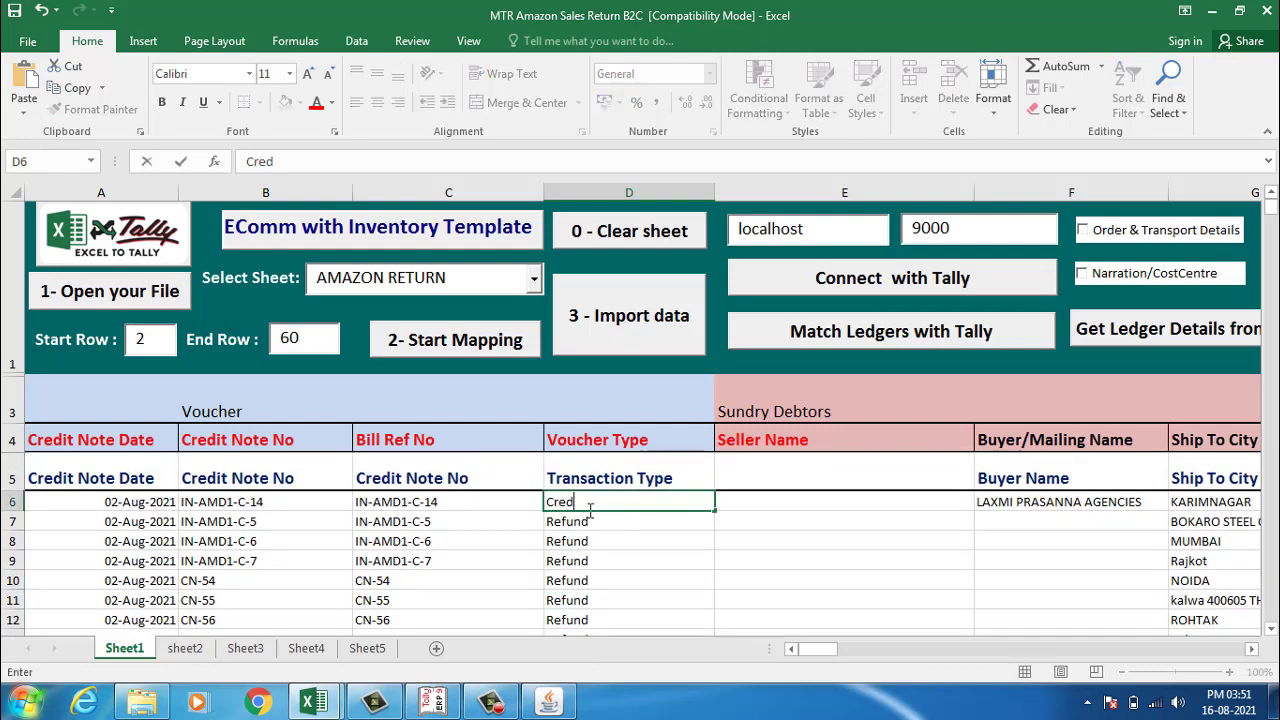
{"action": "type", "text": "it Note"}
{"action": "left_click", "coordinate": [581, 561]}
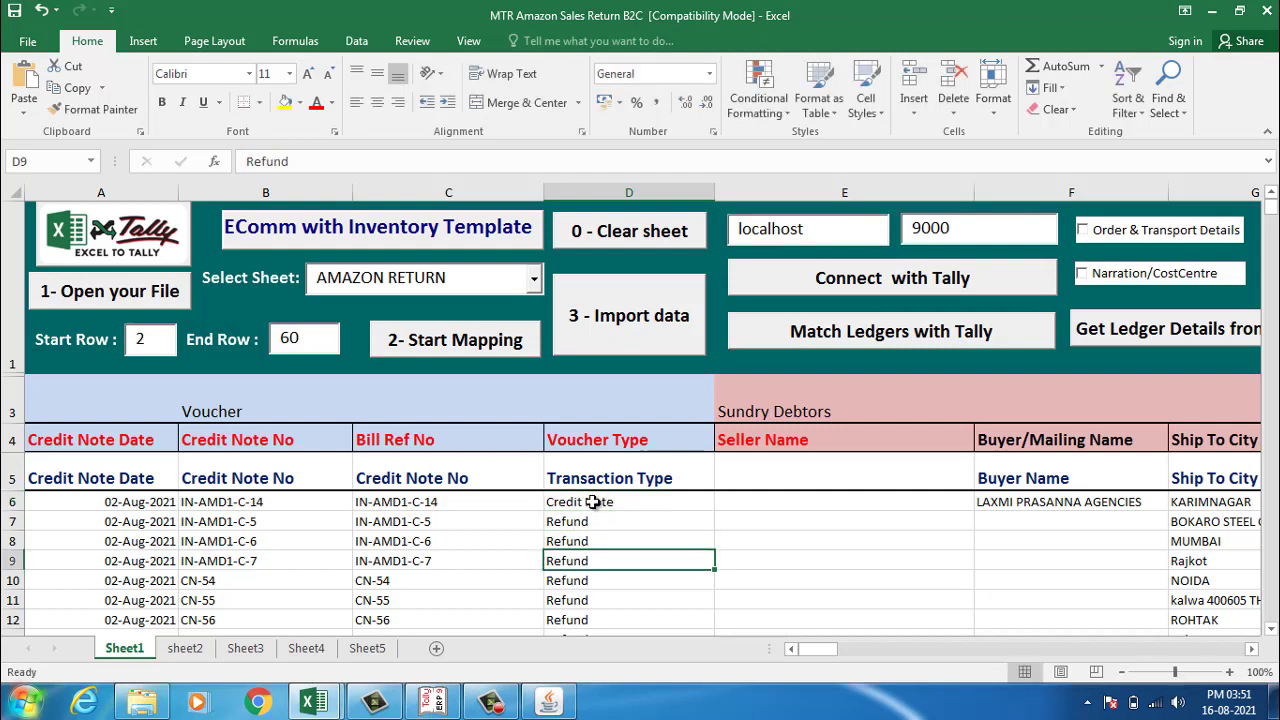
{"action": "left_click", "coordinate": [596, 505]}
{"action": "double_click", "coordinate": [714, 511]}
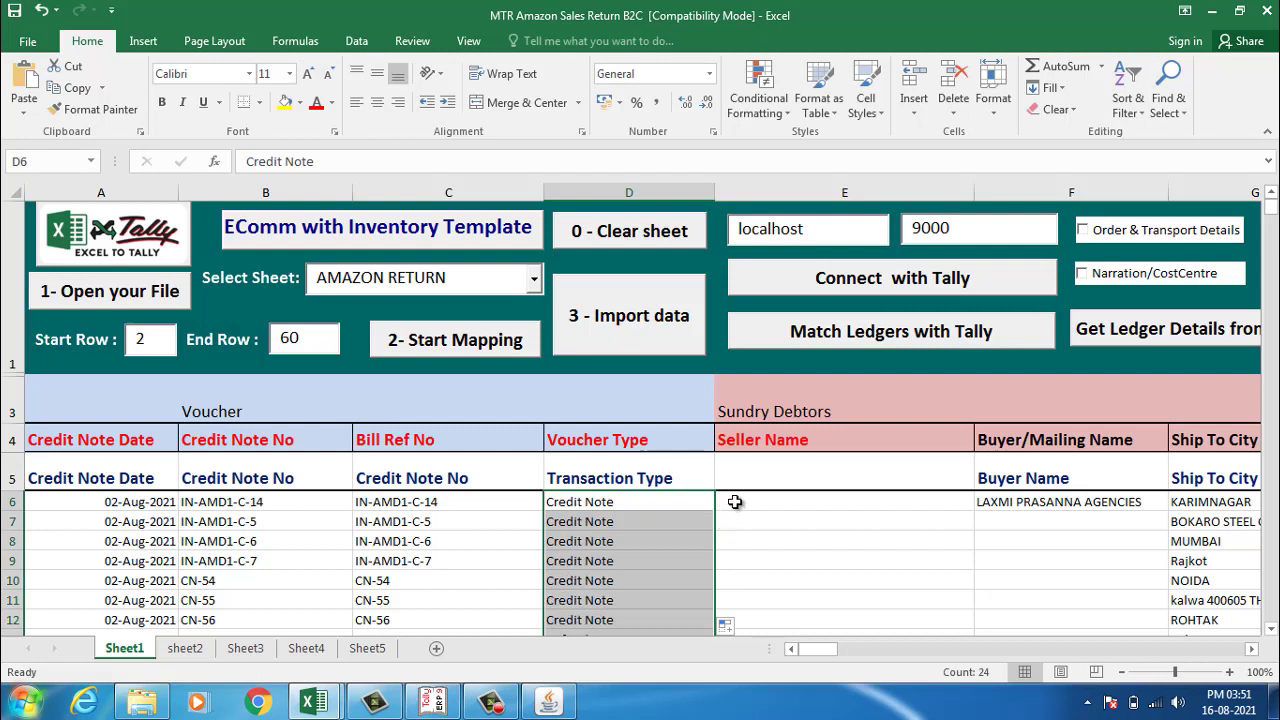
Step: Enter Amazon.in as the Seller Name in E6 and fill it down for all imported rows
{"action": "left_click", "coordinate": [735, 502]}
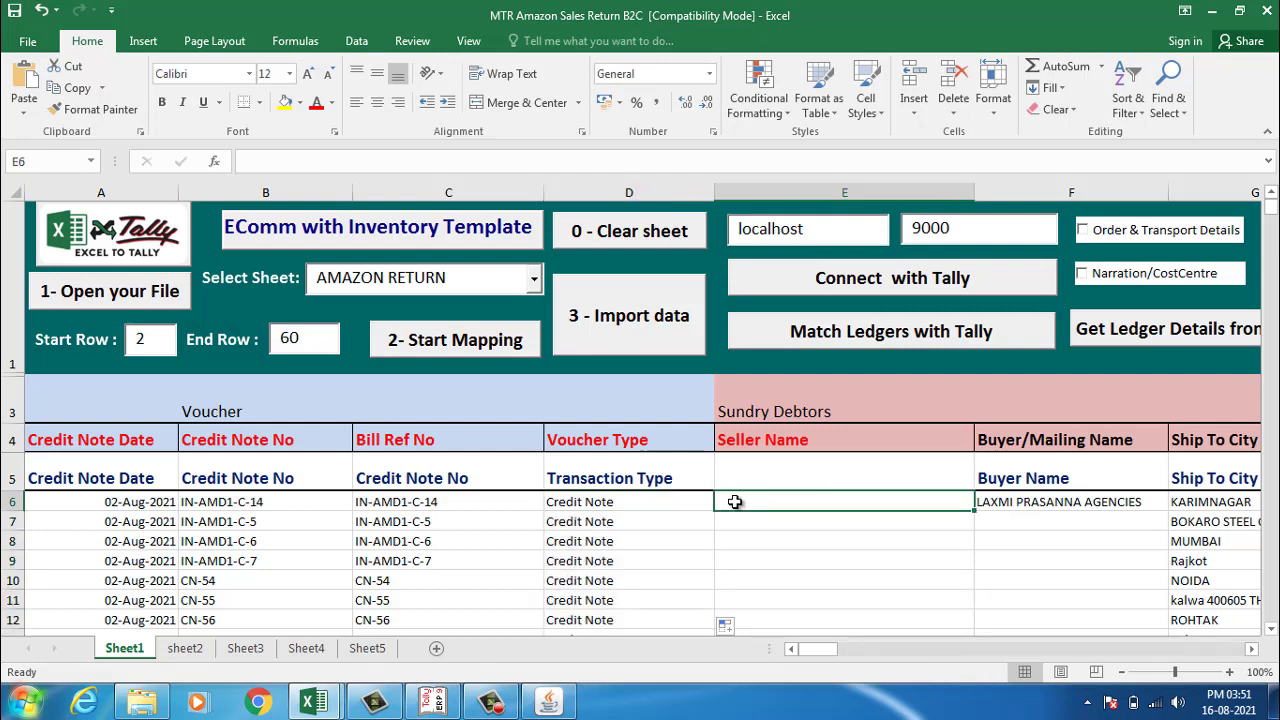
{"action": "type", "text": "Ama"}
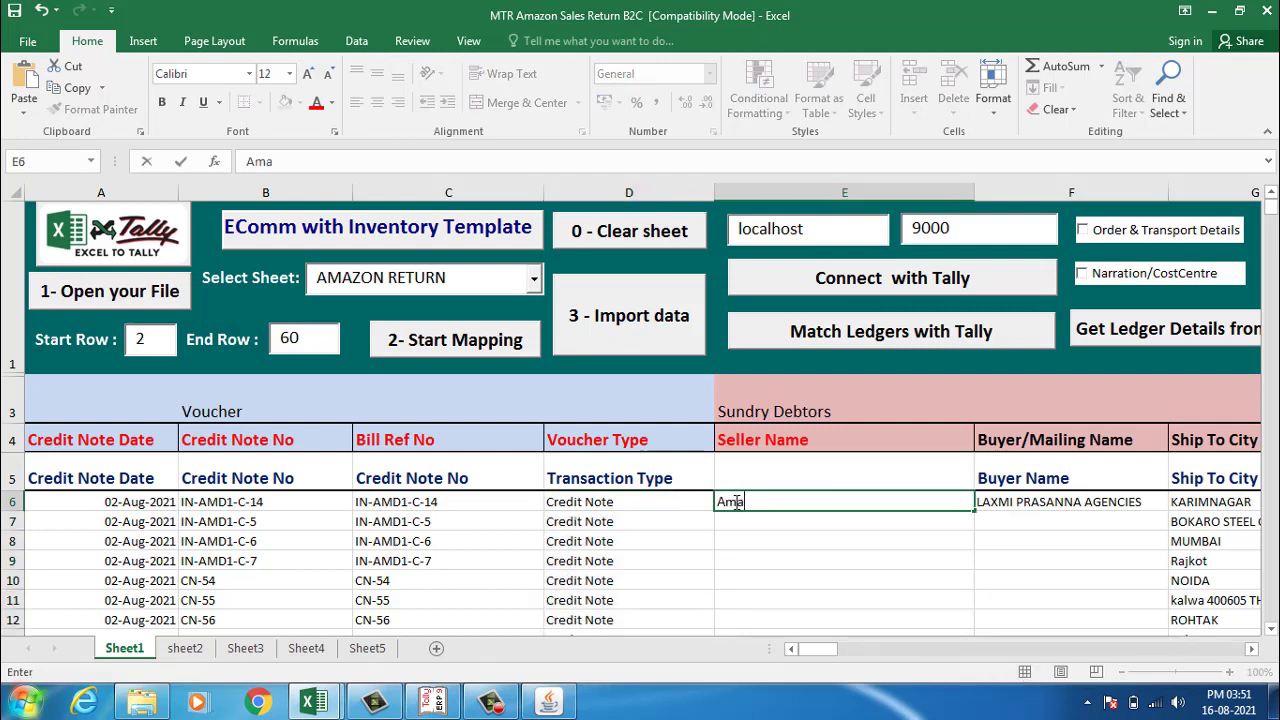
{"action": "type", "text": "zon.in"}
{"action": "key", "text": "Return"}
{"action": "left_click", "coordinate": [808, 504]}
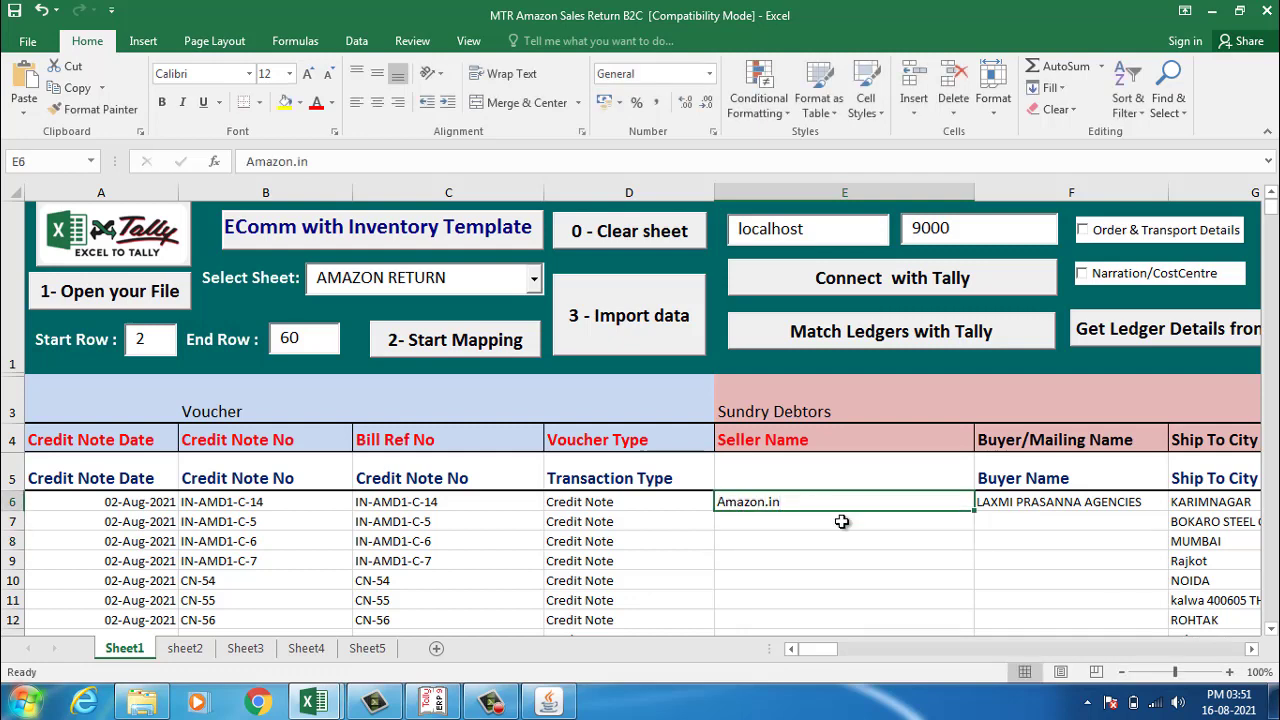
{"action": "double_click", "coordinate": [975, 512]}
{"action": "left_click", "coordinate": [866, 506]}
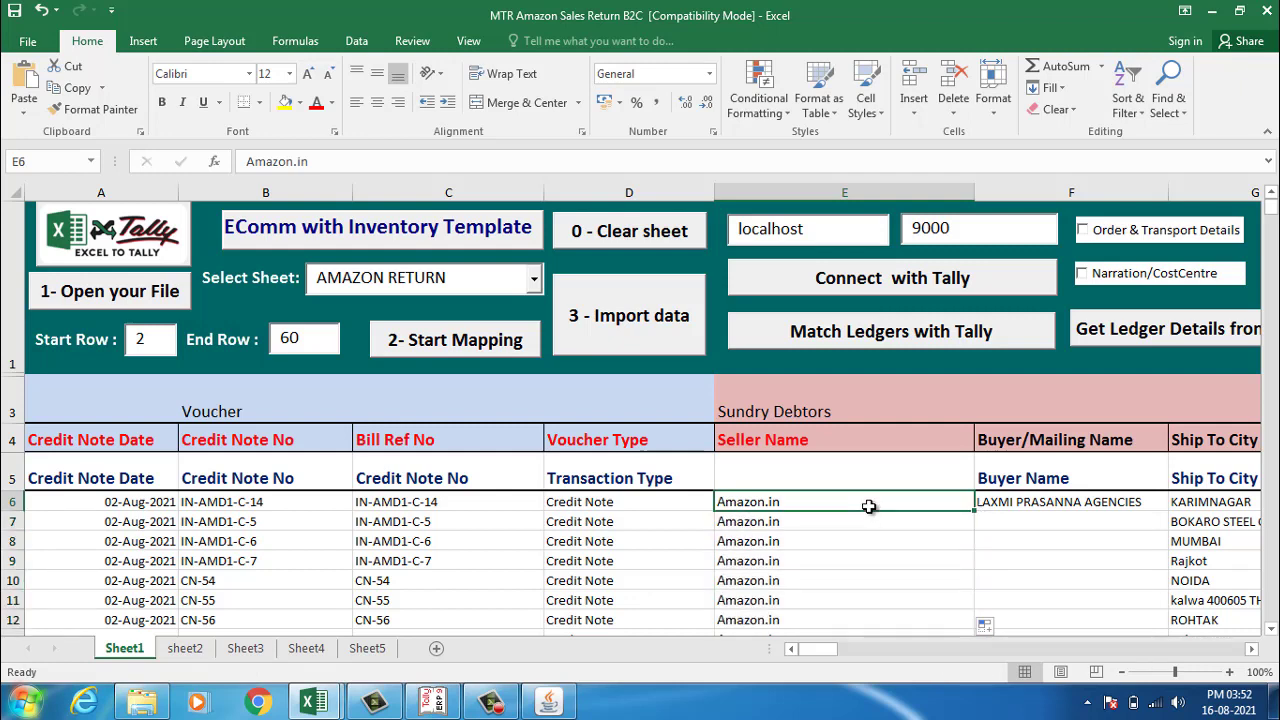
Step: Replace the Ship To Country in J6 with India and fill it down for all imported rows
{"action": "left_click", "coordinate": [888, 561]}
{"action": "left_click", "coordinate": [1005, 505]}
{"action": "left_click", "coordinate": [1075, 560]}
{"action": "left_click", "coordinate": [1180, 507]}
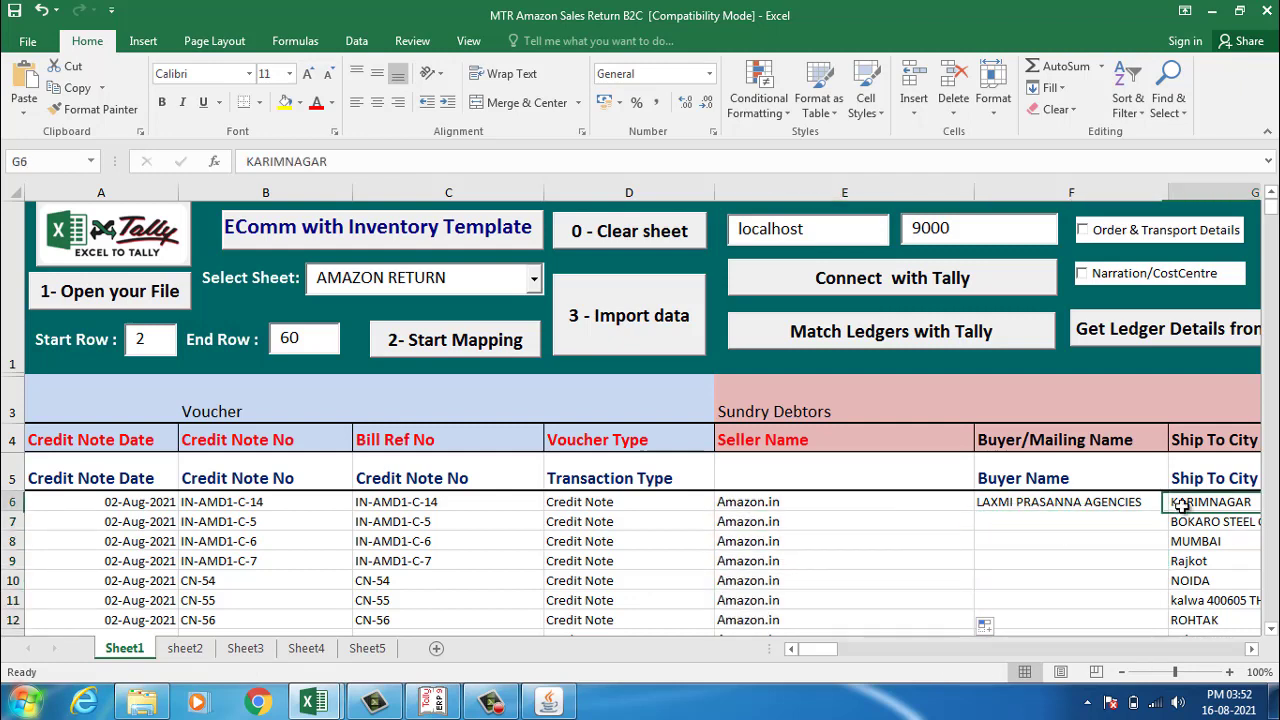
{"action": "key", "text": "Right"}
{"action": "key", "text": "Right"}
{"action": "key", "text": "Right"}
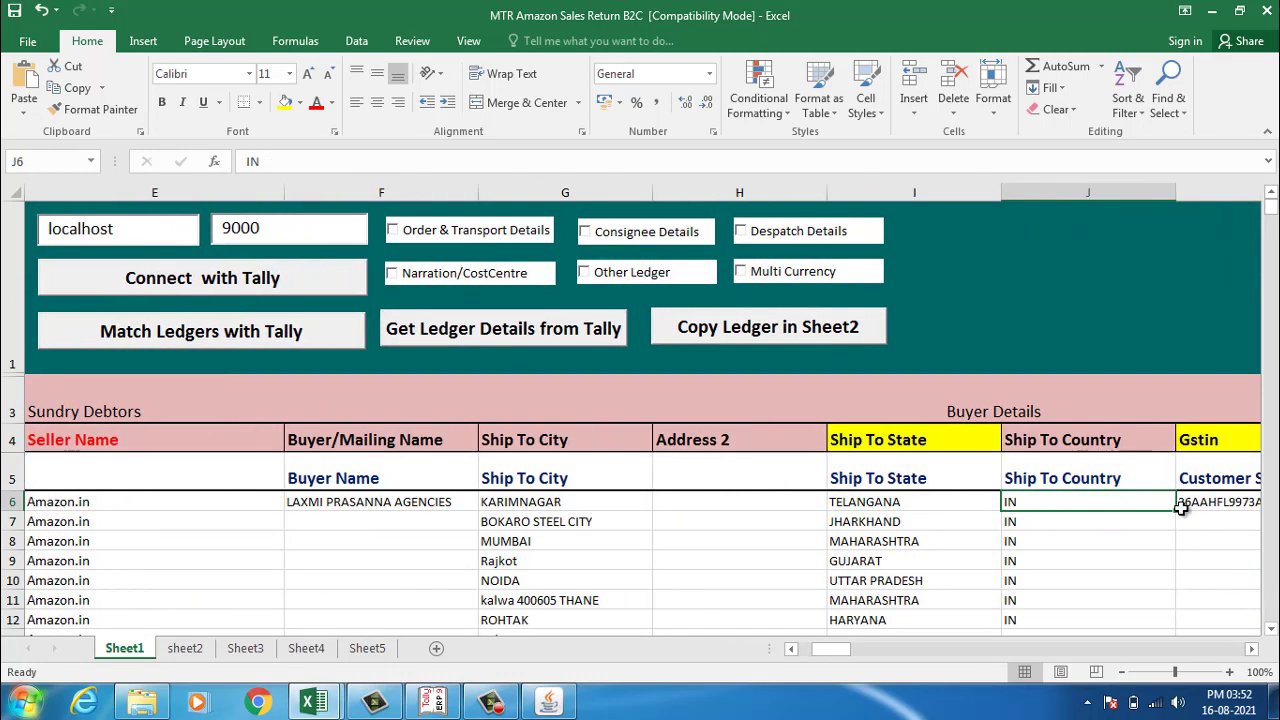
{"action": "type", "text": "India"}
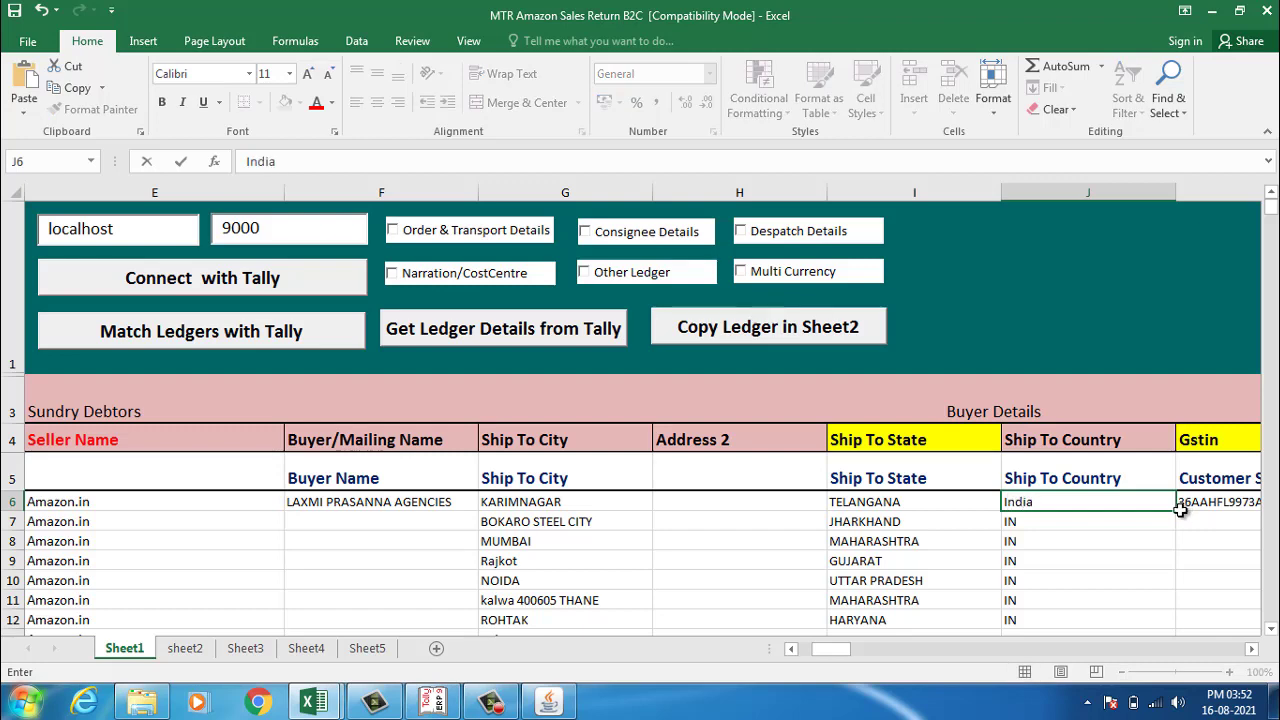
{"action": "left_click", "coordinate": [1110, 544]}
{"action": "left_click", "coordinate": [1124, 512]}
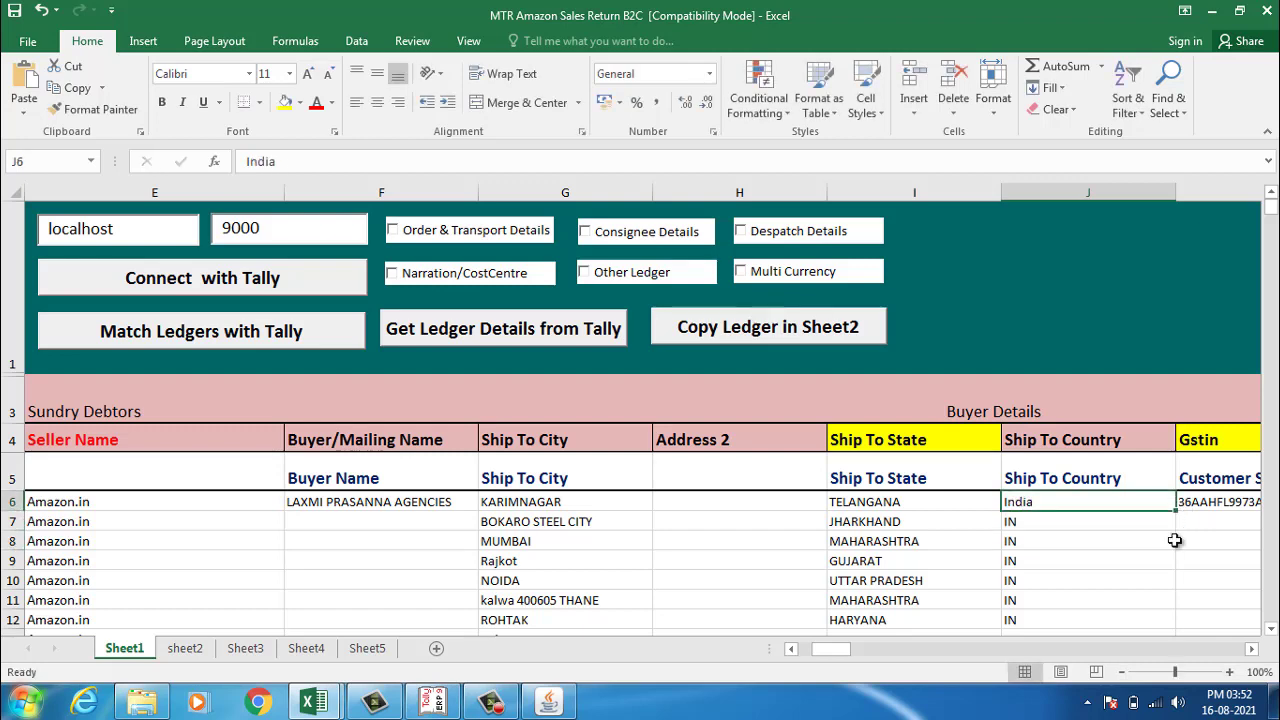
{"action": "double_click", "coordinate": [1176, 511]}
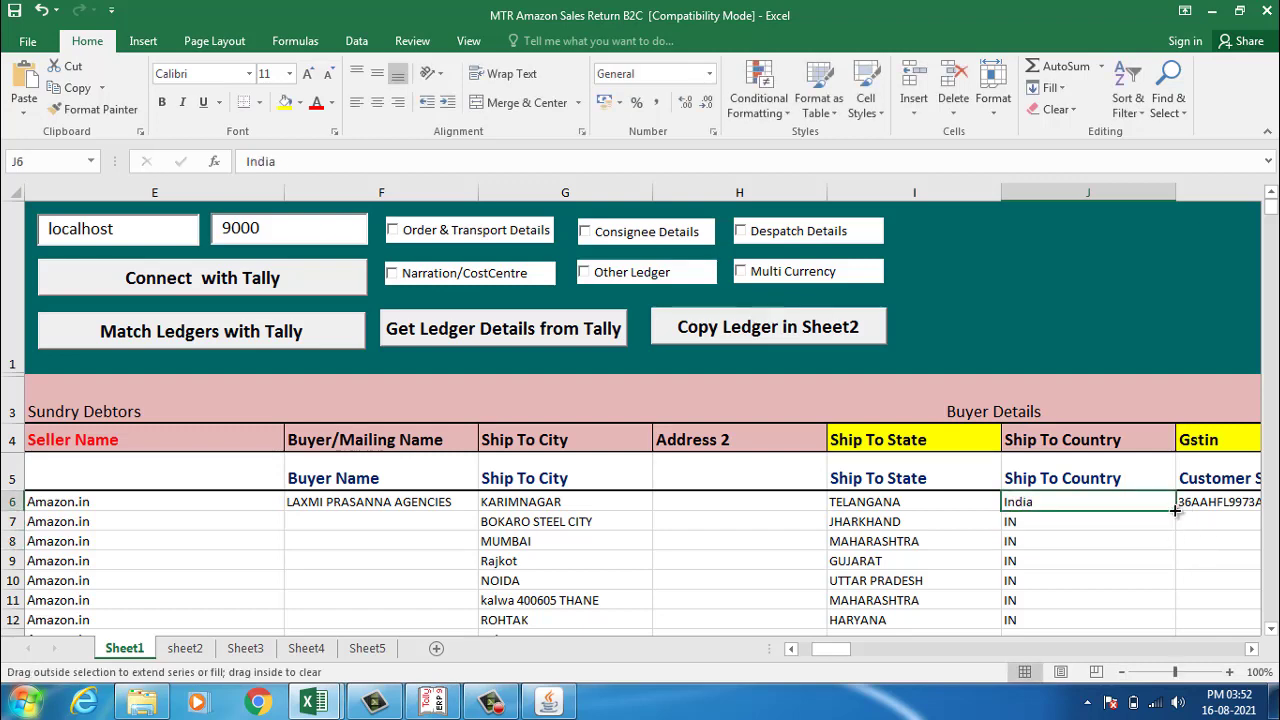
{"action": "left_click", "coordinate": [1121, 505]}
Step: Convert the second Ship To State column to proper case with =+PROPER(I6) in M6, filled down to the last row
{"action": "scroll", "coordinate": [1121, 505], "scroll_direction": "right", "scroll_amount": 2}
{"action": "left_click", "coordinate": [1123, 503]}
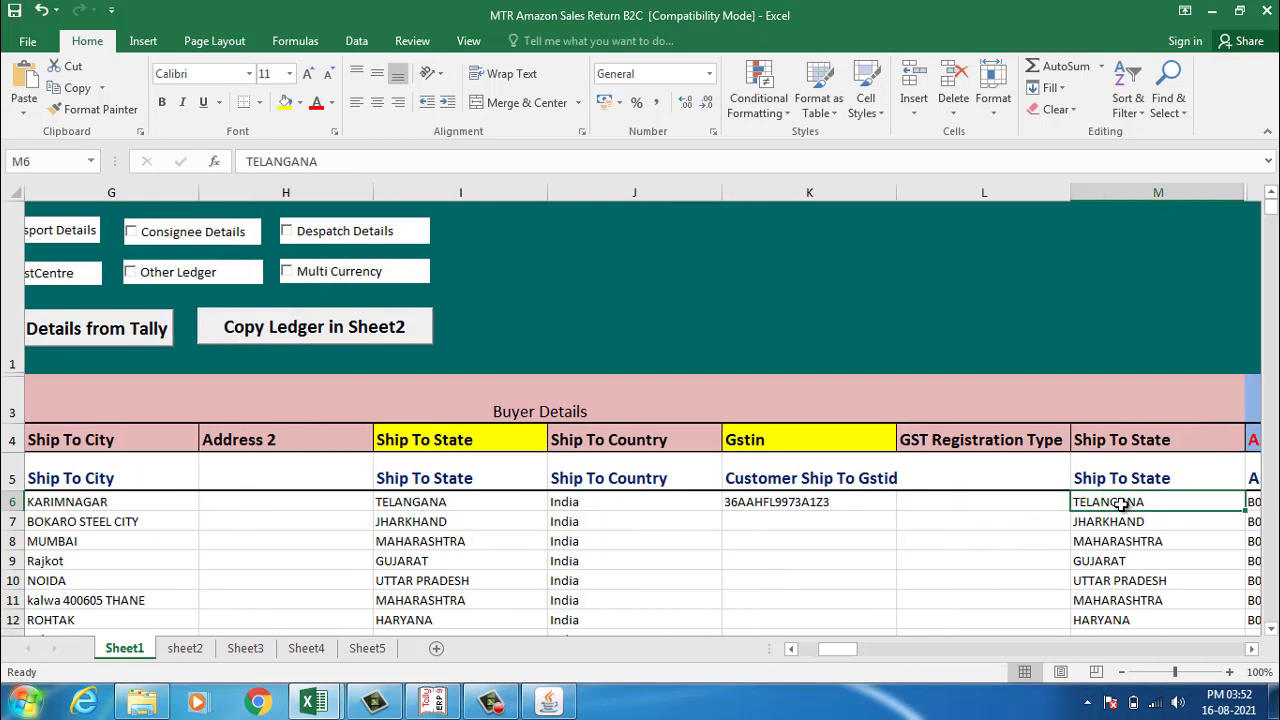
{"action": "type", "text": "+pro"}
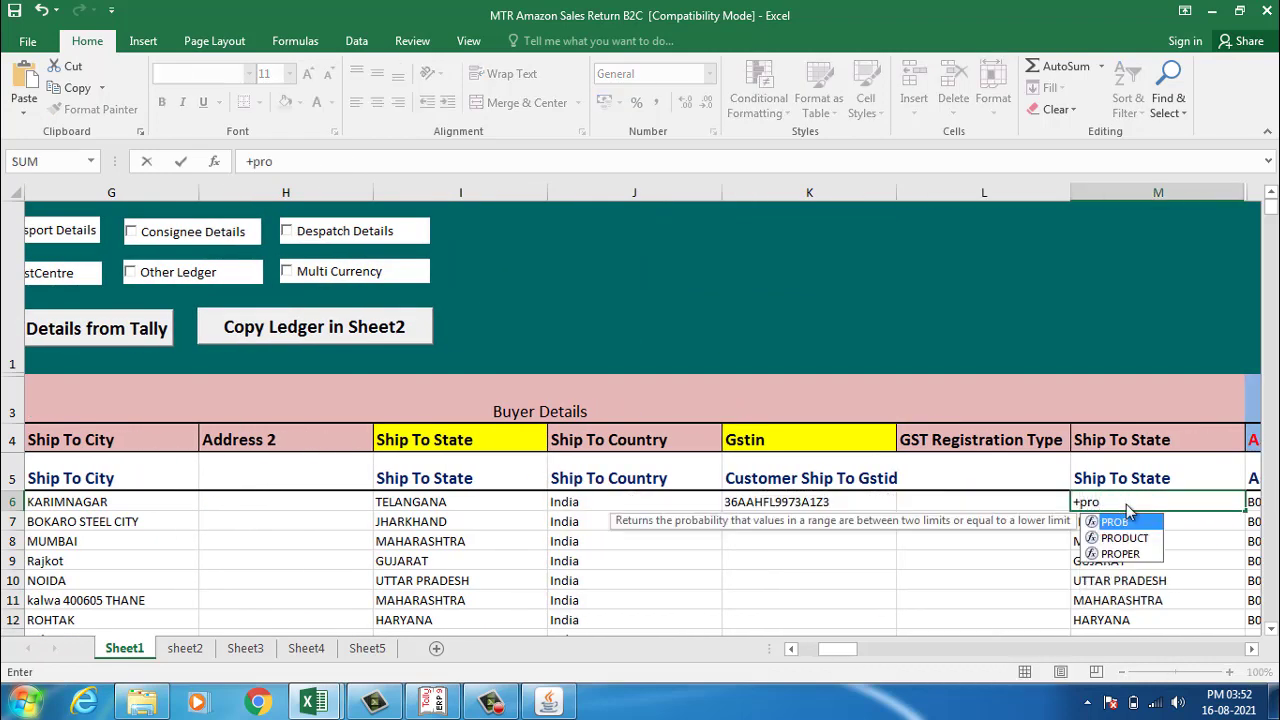
{"action": "double_click", "coordinate": [1116, 547]}
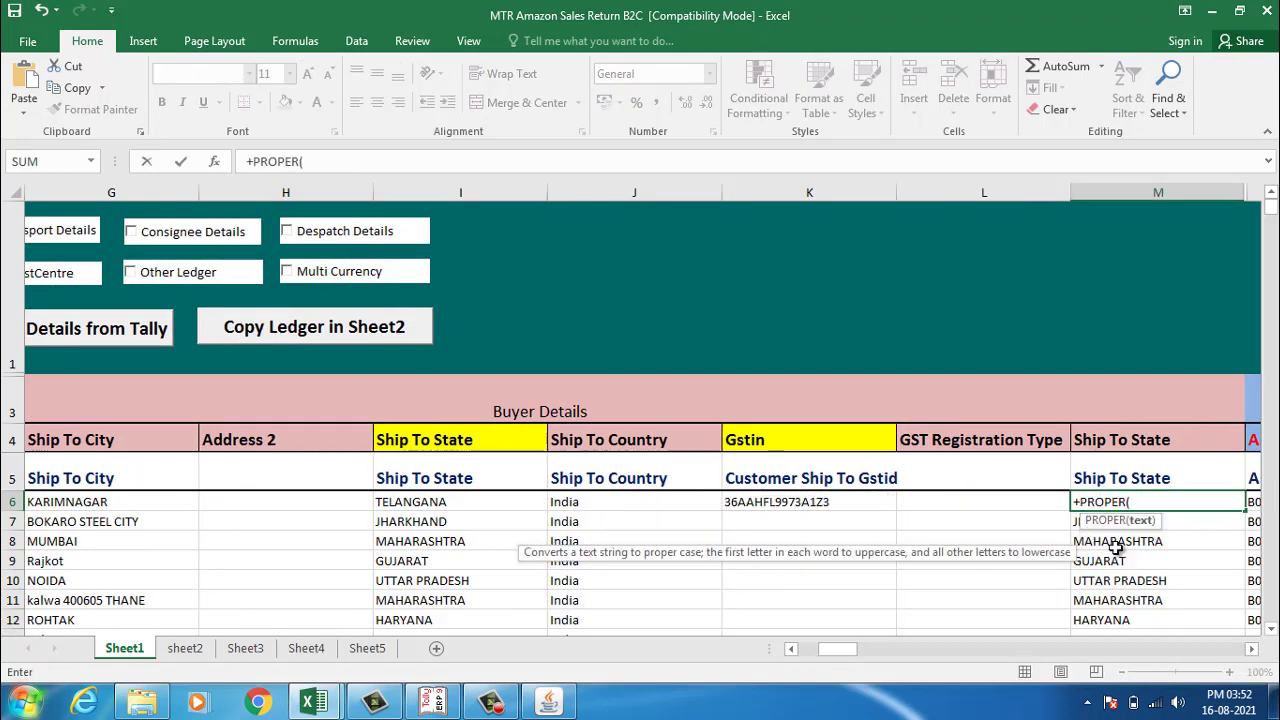
{"action": "left_click", "coordinate": [524, 500]}
{"action": "type", "text": ")"}
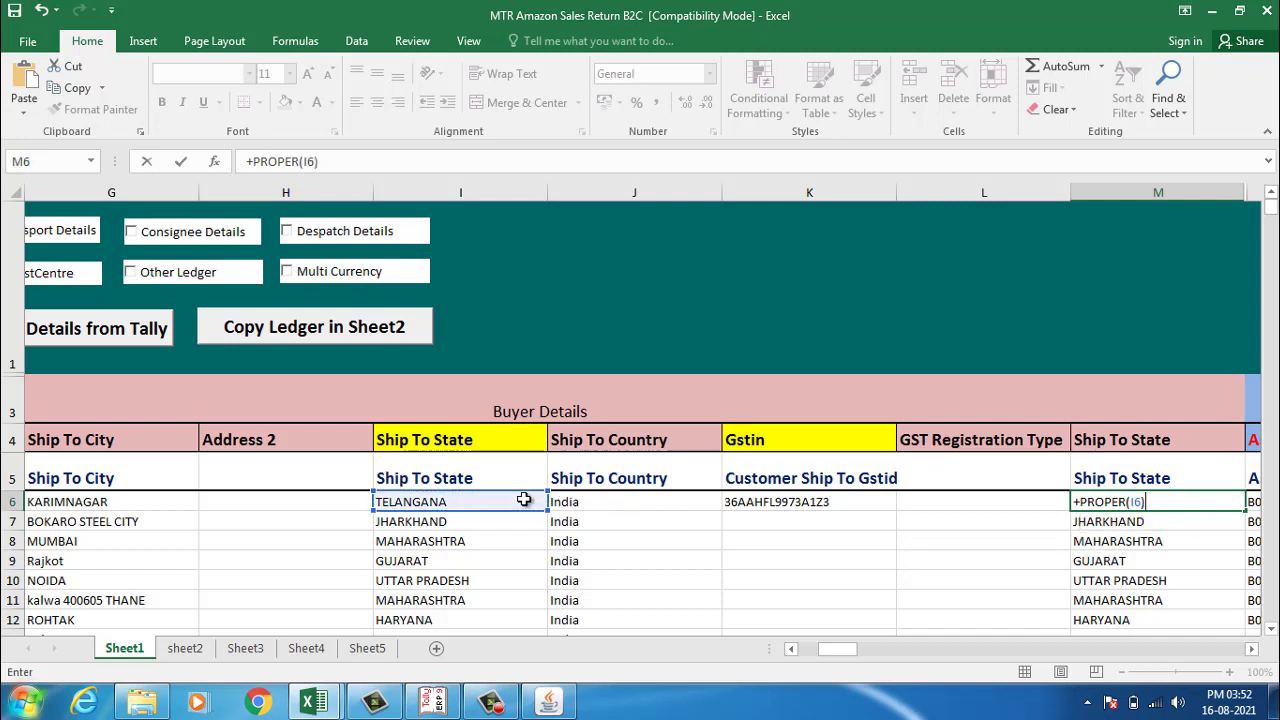
{"action": "key", "text": "ctrl+Return"}
{"action": "key", "text": "ctrl+shift+Down"}
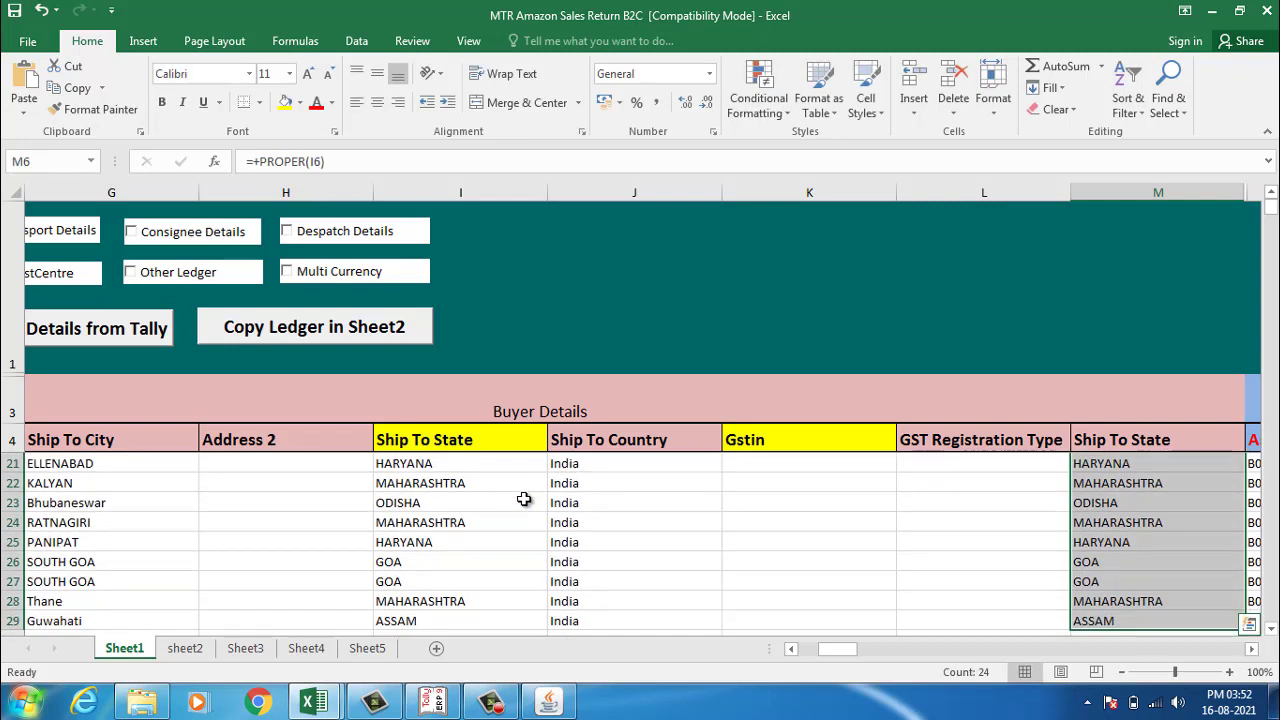
{"action": "key", "text": "ctrl+d"}
Step: Enter Pcs as the UOM in AT6 under Stock Item details and fill it down for all rows
{"action": "key", "text": "Up"}
{"action": "key", "text": "Right"}
{"action": "key", "text": "Right"}
{"action": "key", "text": "Right"}
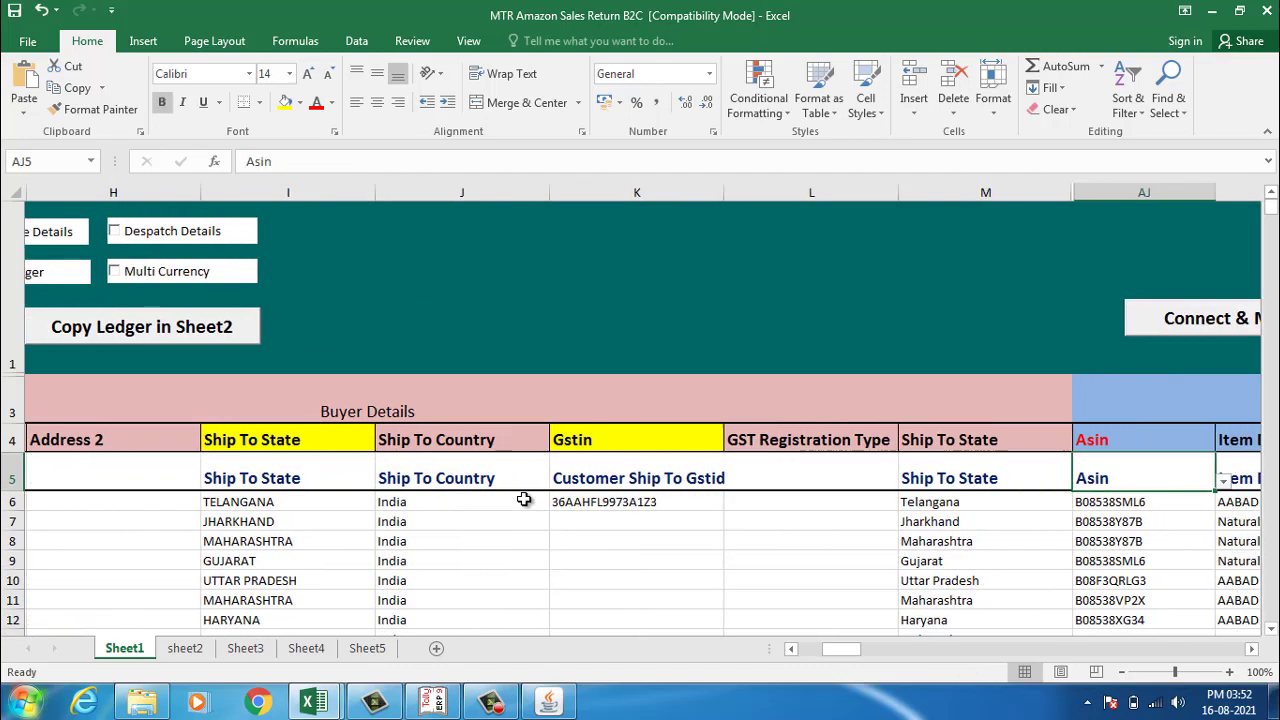
{"action": "key", "text": "Right"}
{"action": "key", "text": "Right"}
{"action": "key", "text": "Right"}
{"action": "key", "text": "Right"}
{"action": "key", "text": "Right"}
{"action": "key", "text": "Right"}
{"action": "key", "text": "Right"}
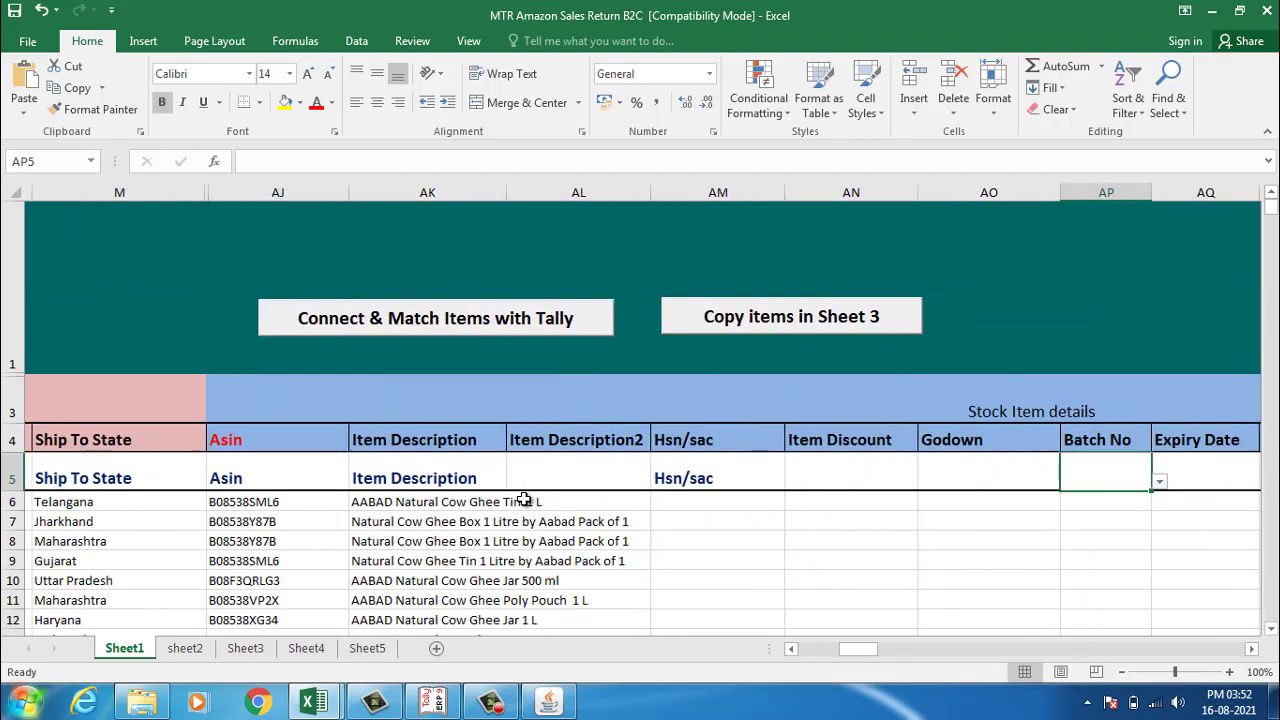
{"action": "key", "text": "Right"}
{"action": "key", "text": "Down"}
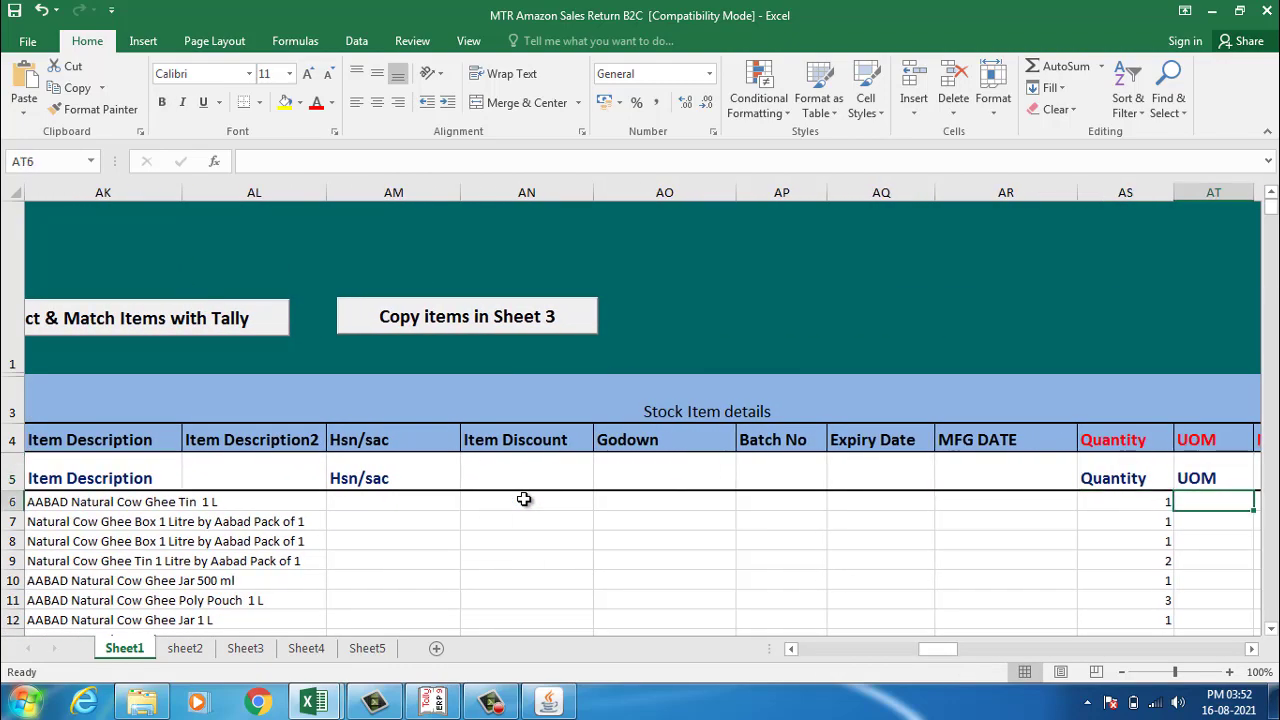
{"action": "type", "text": "Pcs"}
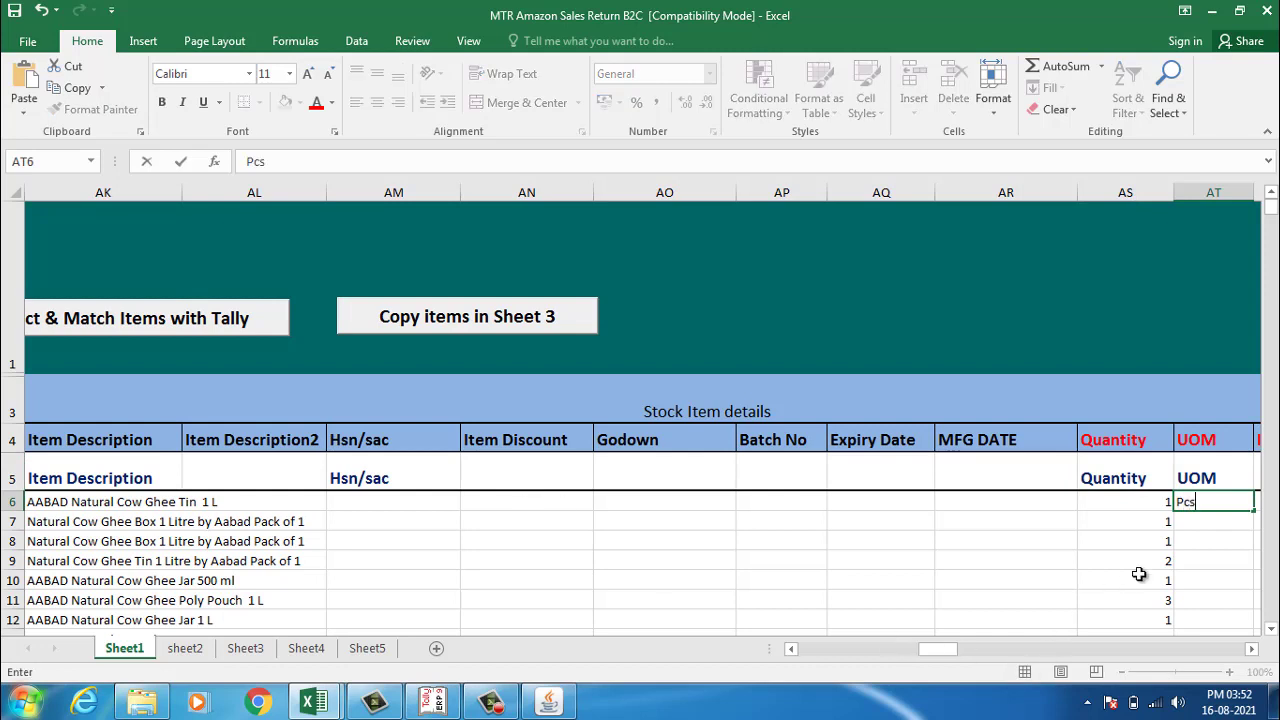
{"action": "left_click", "coordinate": [1140, 563]}
{"action": "left_click", "coordinate": [1215, 503]}
{"action": "double_click", "coordinate": [1253, 511]}
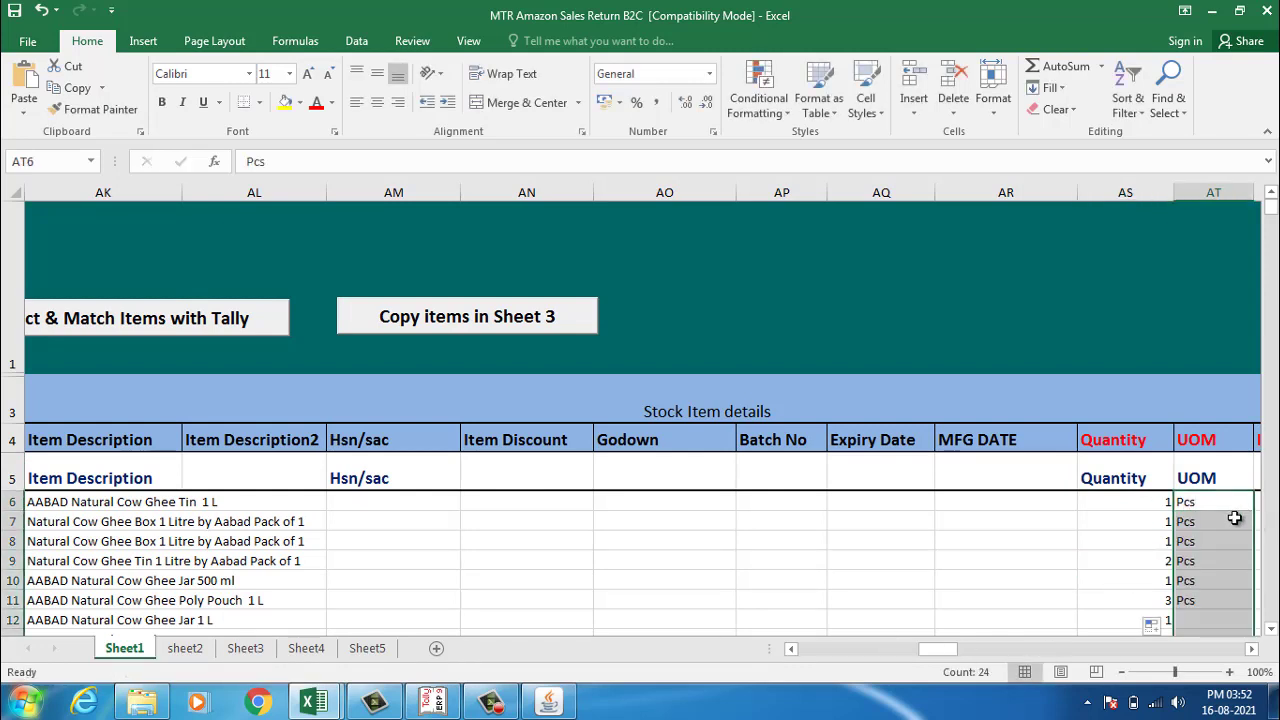
Step: Open the GST ledger creation form and set the company state to Gujarat, leaving the GST number blank
{"action": "left_click", "coordinate": [1233, 507]}
{"action": "key", "text": "Right"}
{"action": "key", "text": "Right"}
{"action": "key", "text": "Right"}
{"action": "key", "text": "Right"}
{"action": "key", "text": "Right"}
{"action": "key", "text": "Right"}
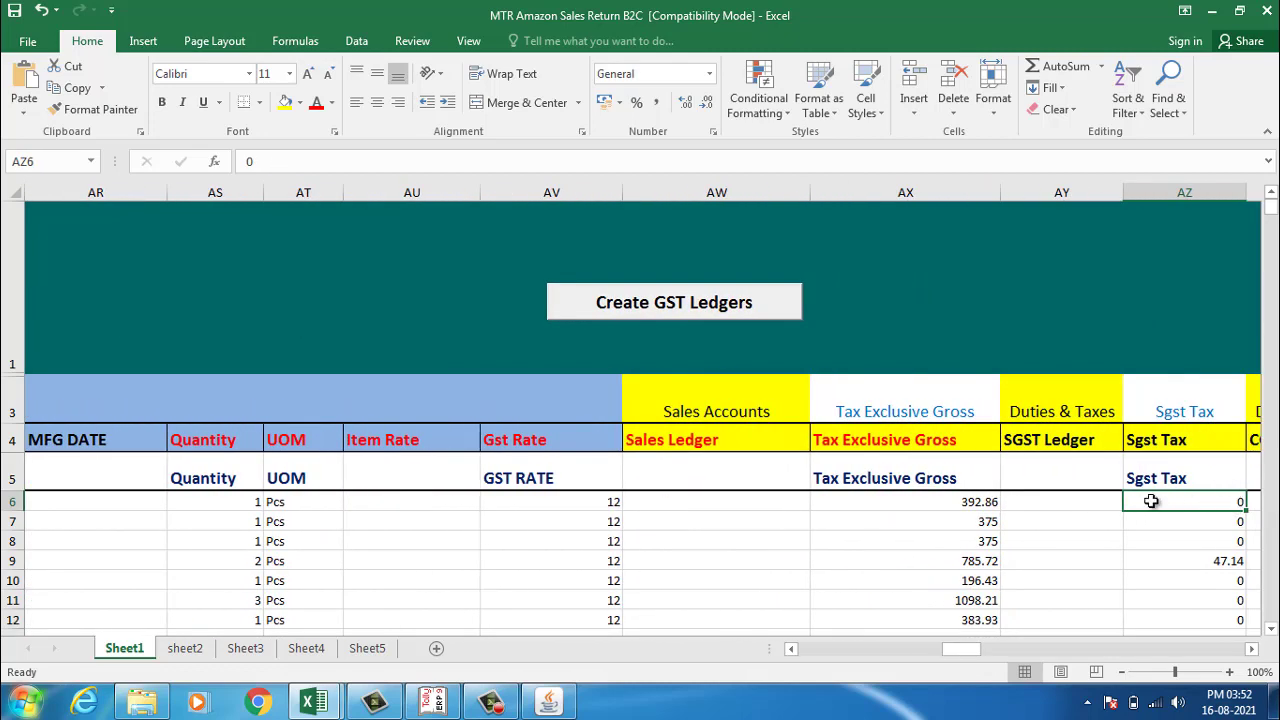
{"action": "left_click", "coordinate": [693, 309]}
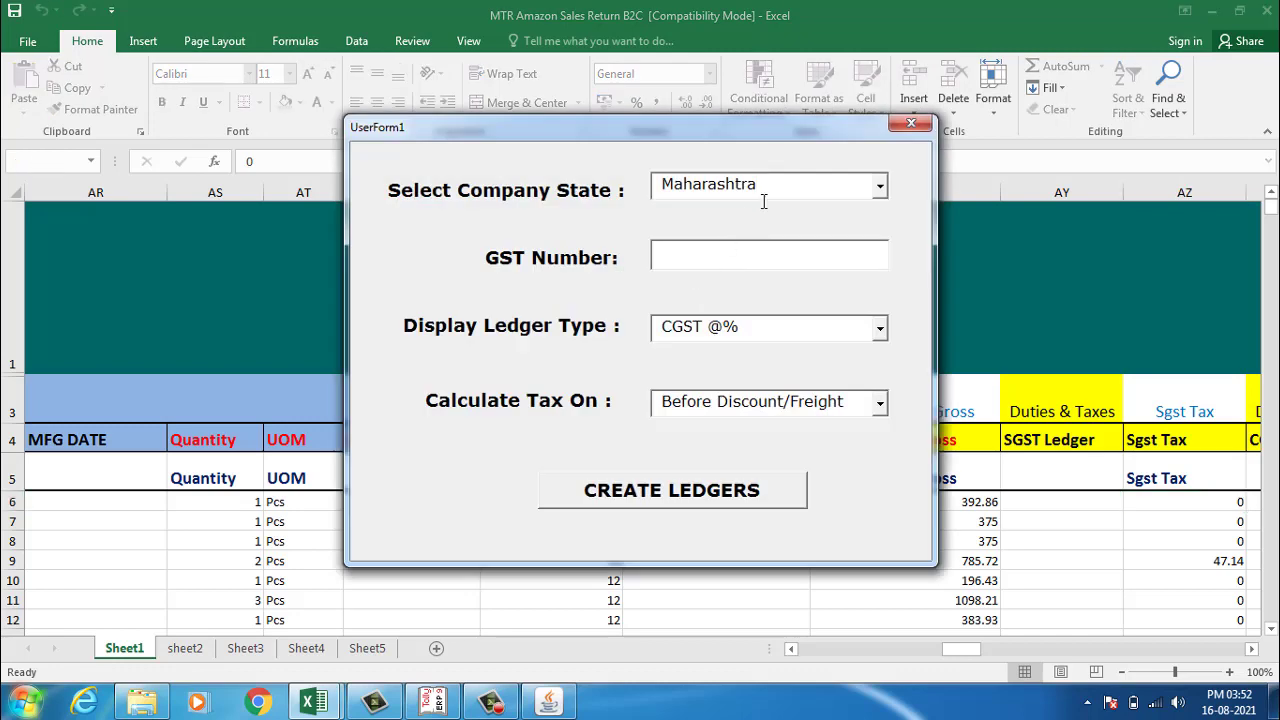
{"action": "left_click", "coordinate": [655, 191]}
{"action": "key", "text": "BackSpace"}
{"action": "type", "text": "Gu"}
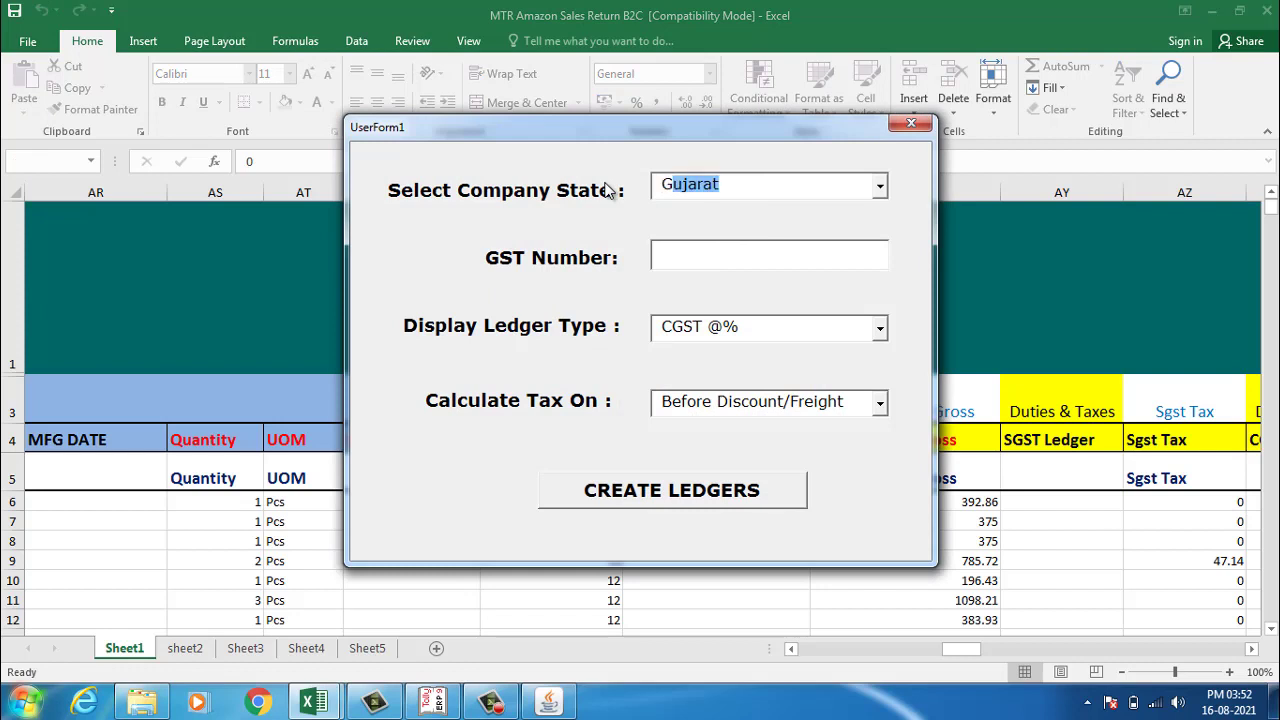
{"action": "type", "text": "ju"}
{"action": "key", "text": "BackSpace"}
{"action": "type", "text": "0"}
{"action": "key", "text": "BackSpace"}
{"action": "key", "text": "Tab"}
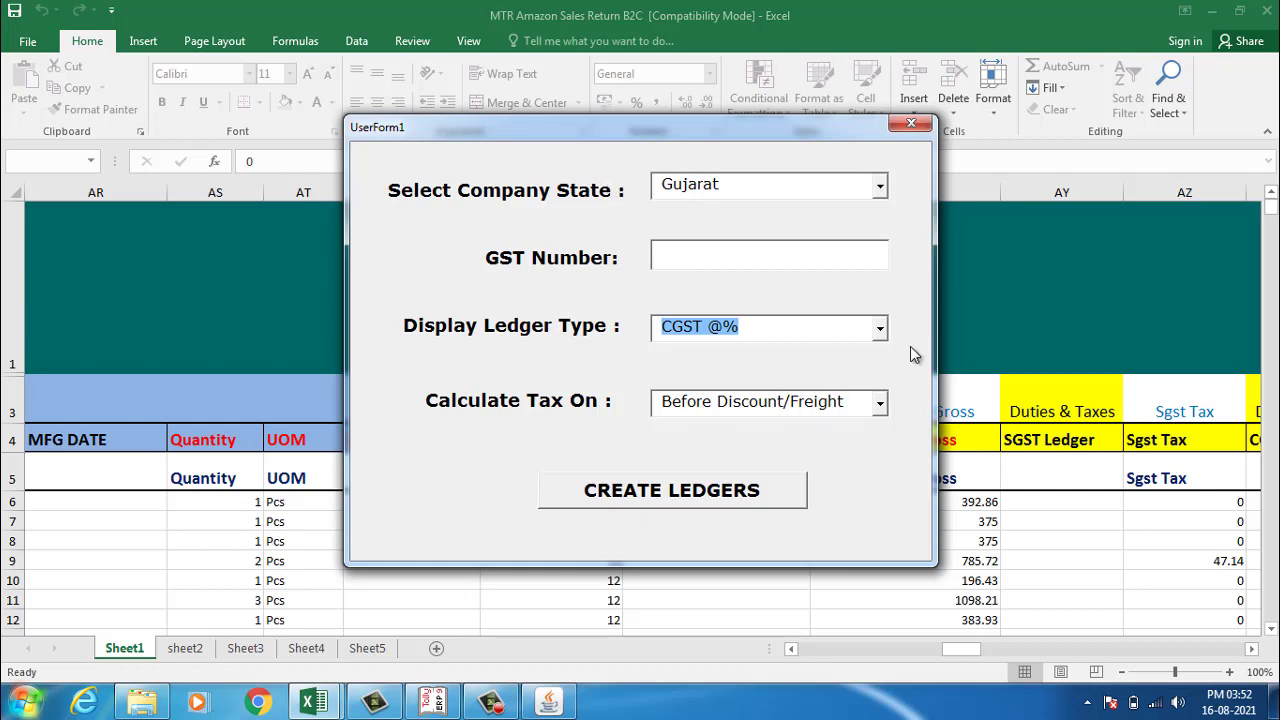
Step: Choose CGST @% as the display ledger type and create the GST ledgers
{"action": "left_click", "coordinate": [880, 329]}
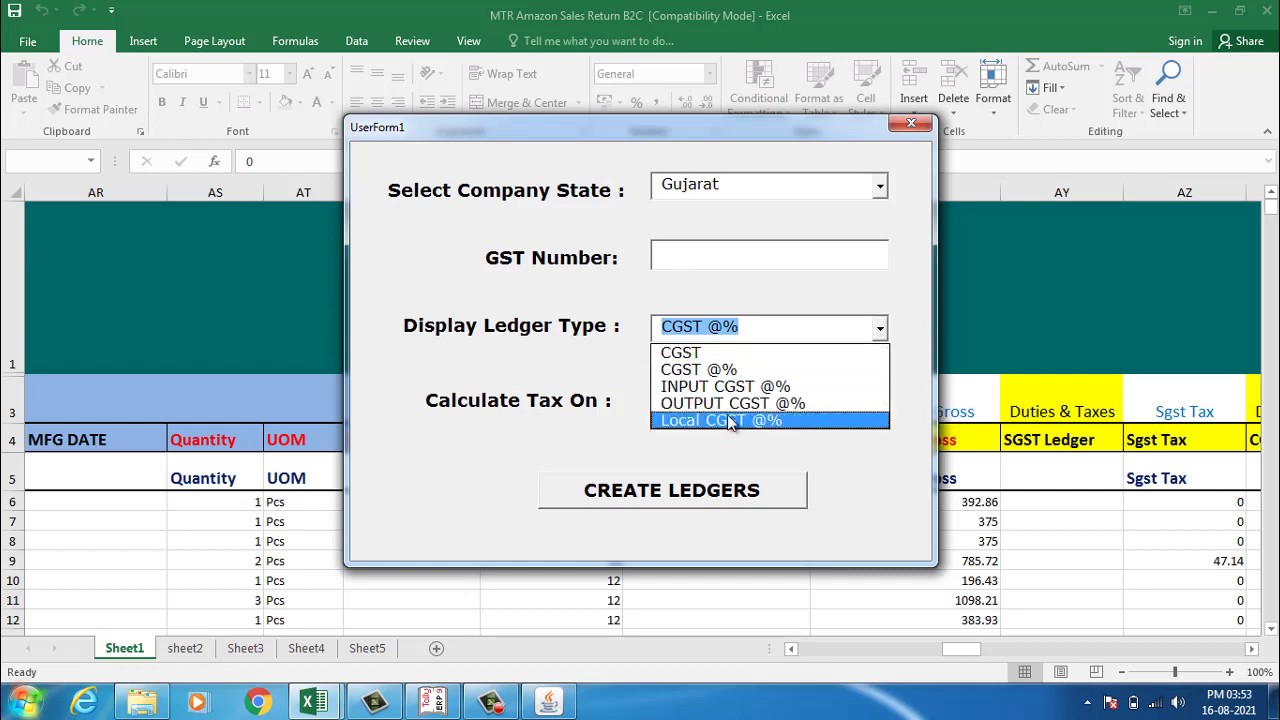
{"action": "left_click", "coordinate": [735, 370]}
{"action": "left_click", "coordinate": [758, 329]}
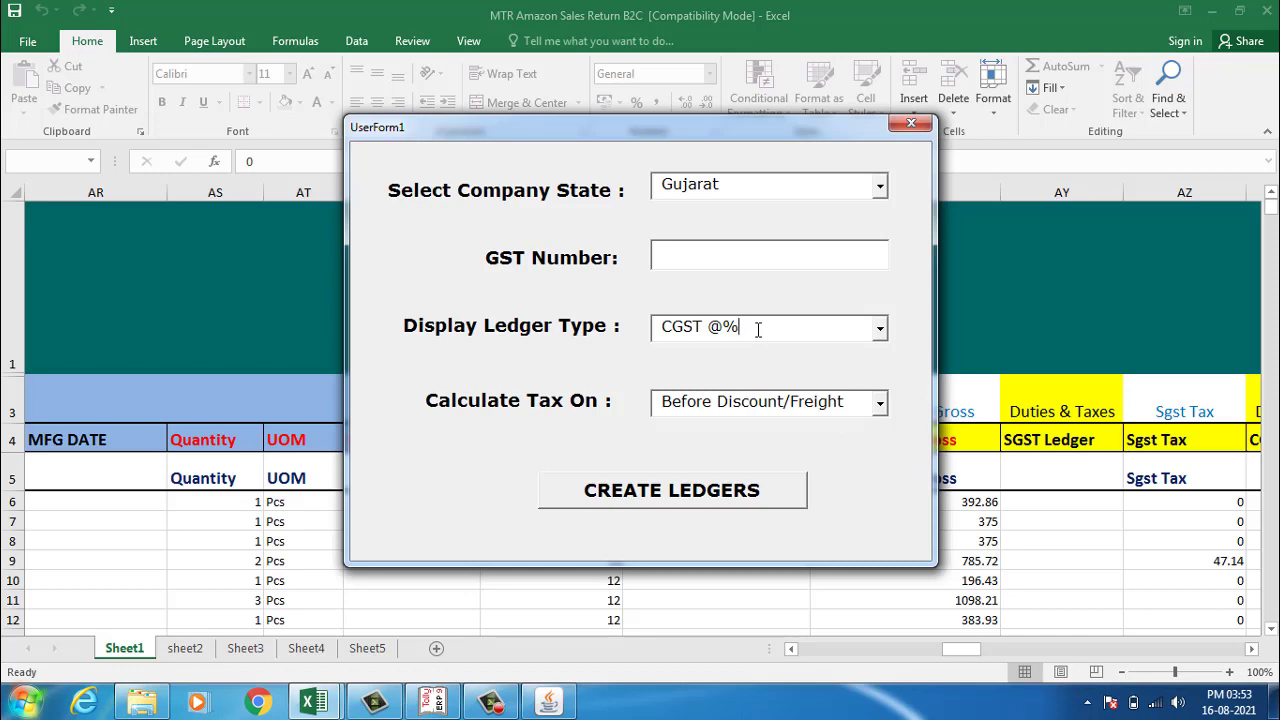
{"action": "left_click", "coordinate": [698, 498]}
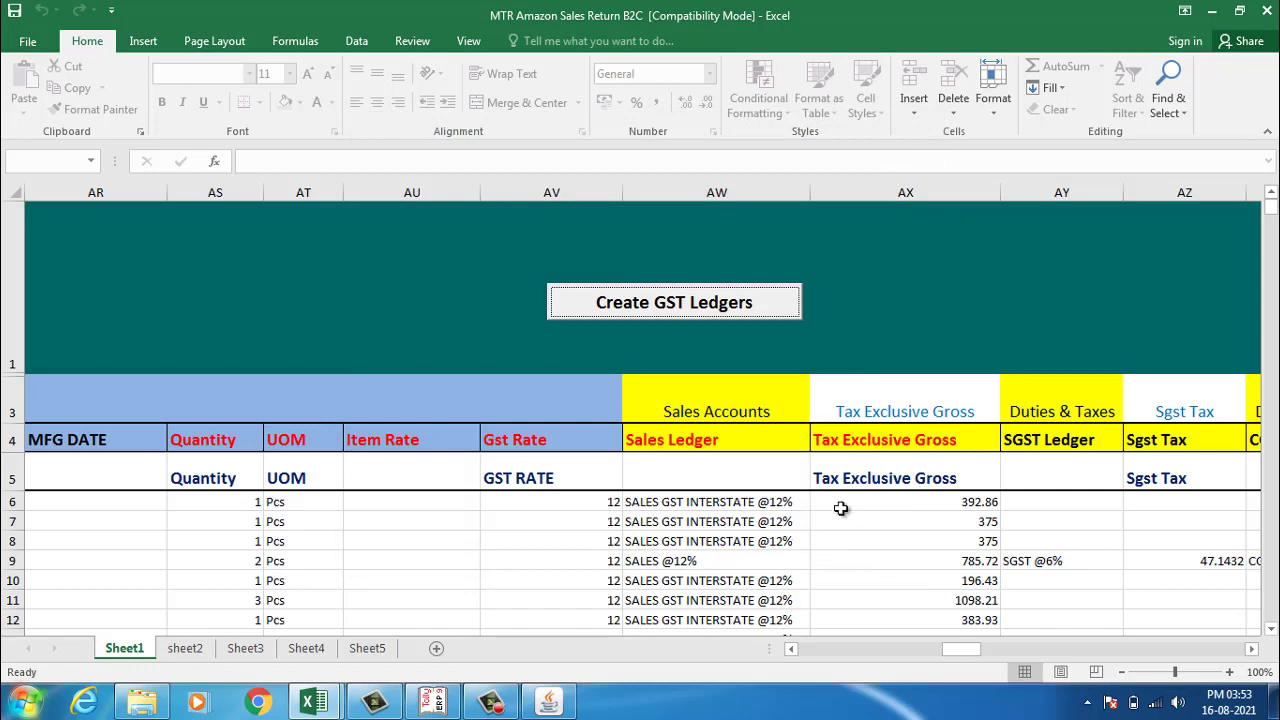
Step: Examine the generated sales ledgers and the SGST ledger and tax values, focusing on row 9
{"action": "left_click", "coordinate": [844, 503]}
{"action": "scroll", "coordinate": [845, 535], "scroll_direction": "down", "scroll_amount": 3}
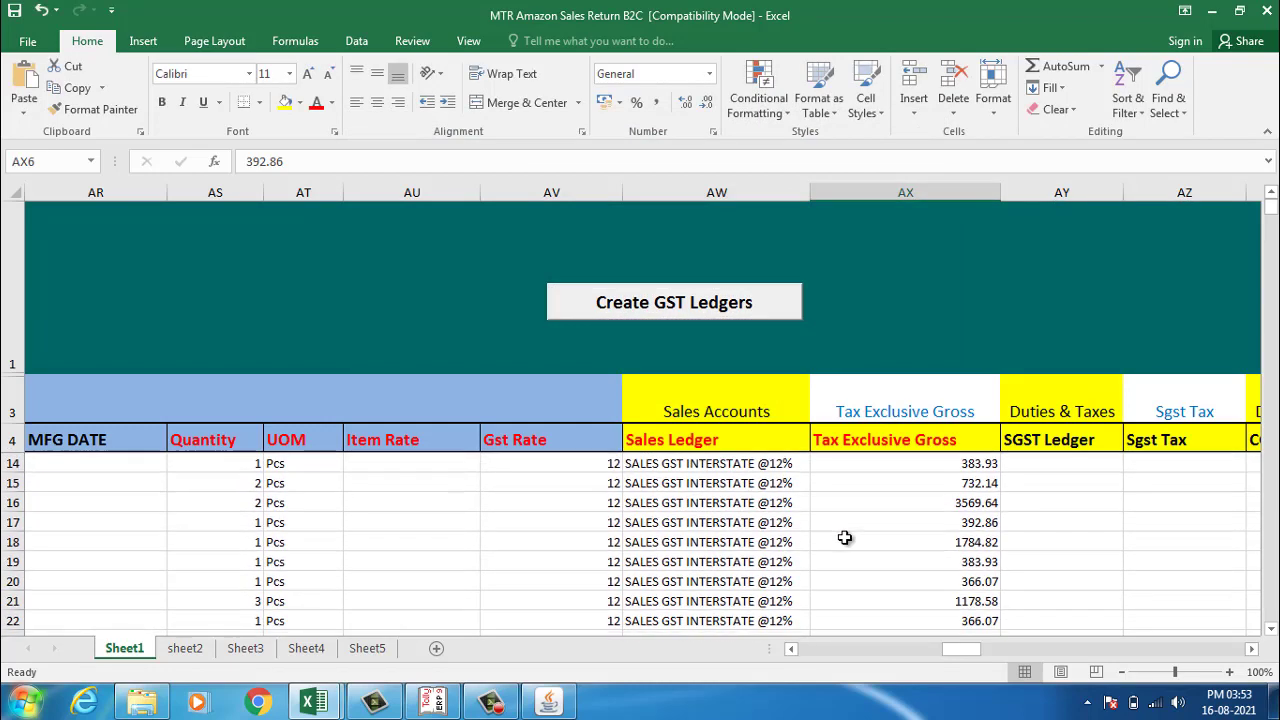
{"action": "scroll", "coordinate": [845, 538], "scroll_direction": "up", "scroll_amount": 1}
{"action": "scroll", "coordinate": [845, 538], "scroll_direction": "up", "scroll_amount": 2}
{"action": "left_click", "coordinate": [790, 483]}
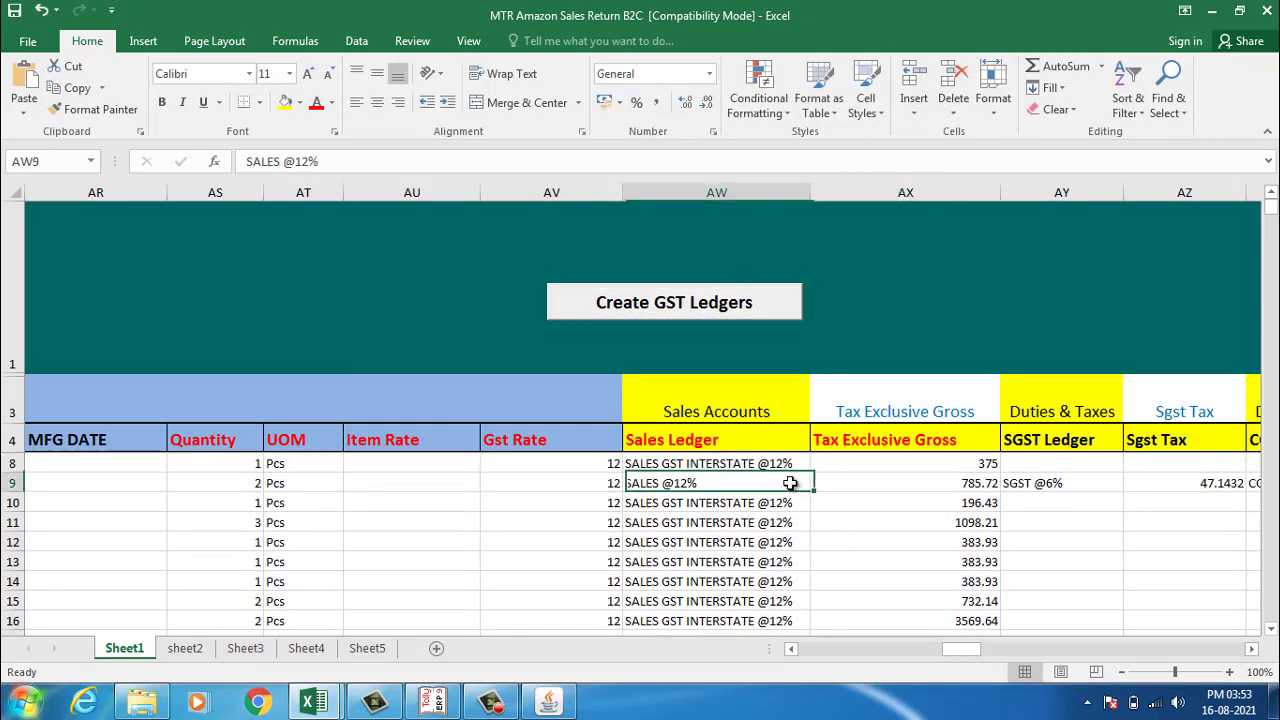
{"action": "left_click_drag", "start_coordinate": [808, 483], "coordinate": [1248, 484]}
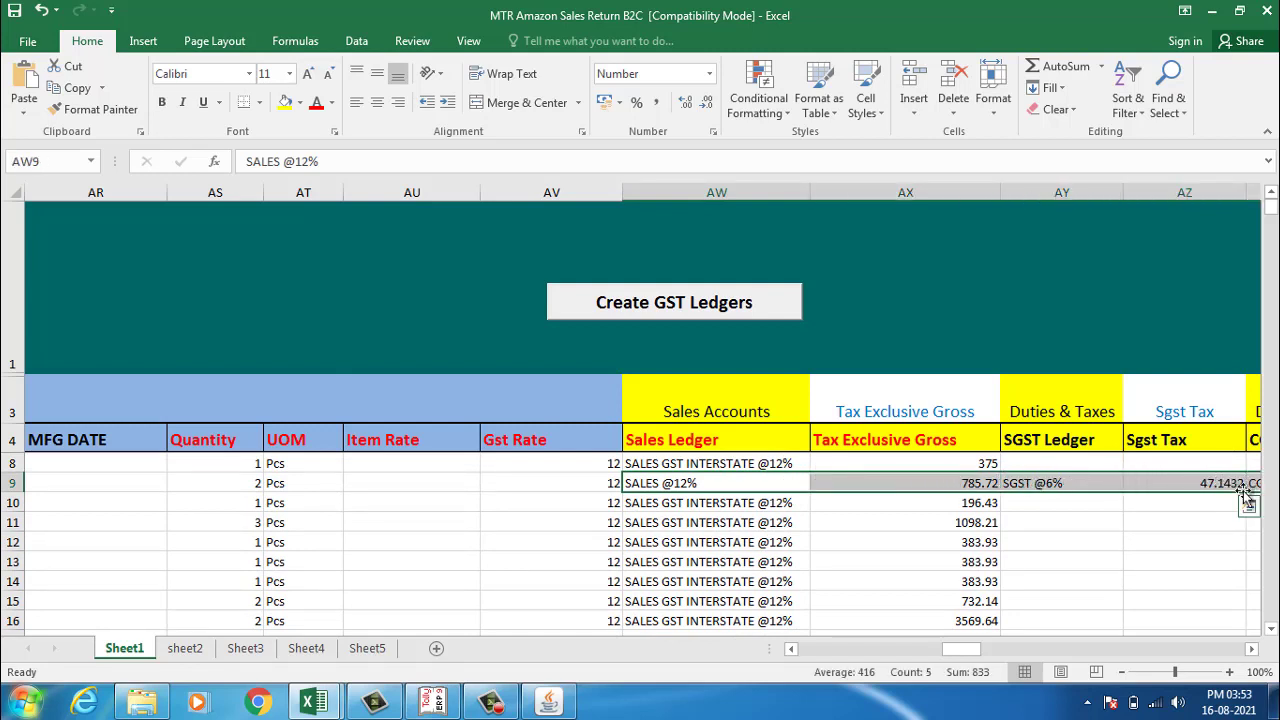
Step: Check row 9's Ship To State in both state columns against its generated sales and tax ledgers
{"action": "left_click", "coordinate": [1146, 483]}
{"action": "key", "text": "Left"}
{"action": "key", "text": "Left"}
{"action": "key", "text": "Left"}
{"action": "key", "text": "Left"}
{"action": "key", "text": "Left"}
{"action": "key", "text": "Left"}
{"action": "key", "text": "Left"}
{"action": "key", "text": "Left"}
{"action": "key", "text": "Left"}
{"action": "key", "text": "Left"}
{"action": "key", "text": "Left"}
{"action": "key", "text": "Left"}
{"action": "key", "text": "Left"}
{"action": "key", "text": "Left"}
{"action": "key", "text": "Left"}
{"action": "key", "text": "Left"}
{"action": "key", "text": "Left"}
{"action": "key", "text": "Left"}
{"action": "key", "text": "Left"}
{"action": "key", "text": "Left"}
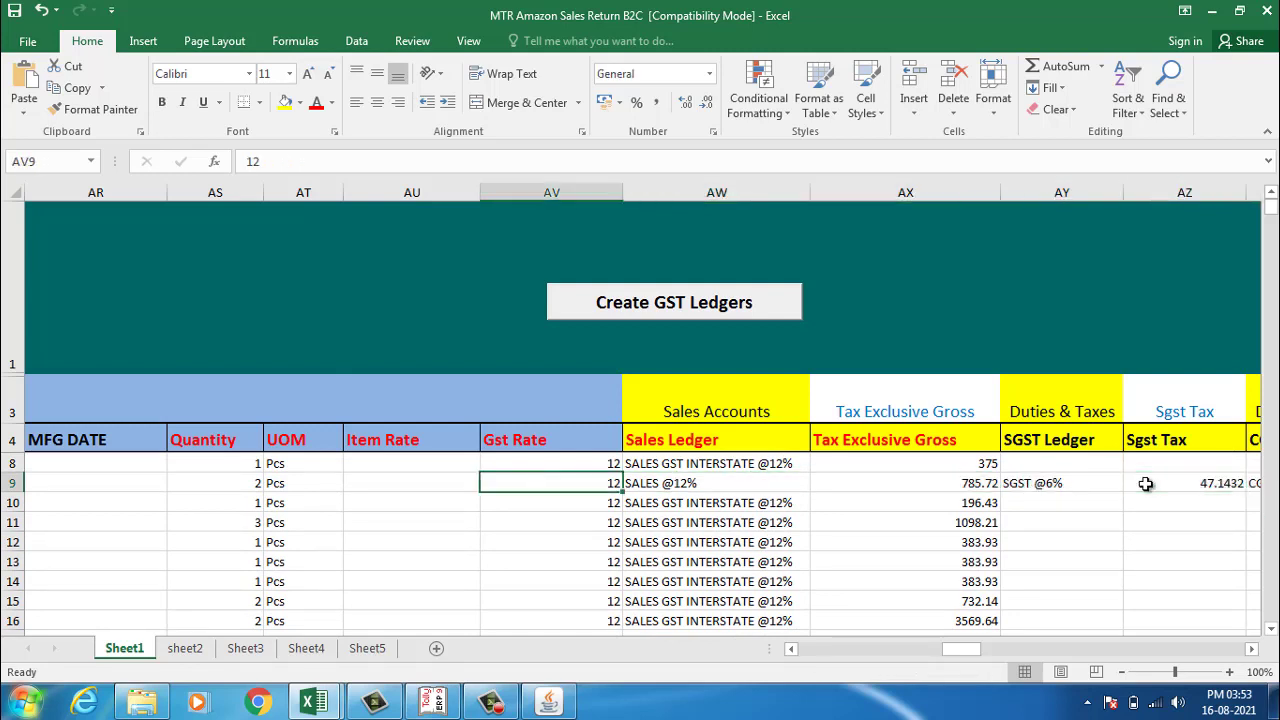
{"action": "key", "text": "Left"}
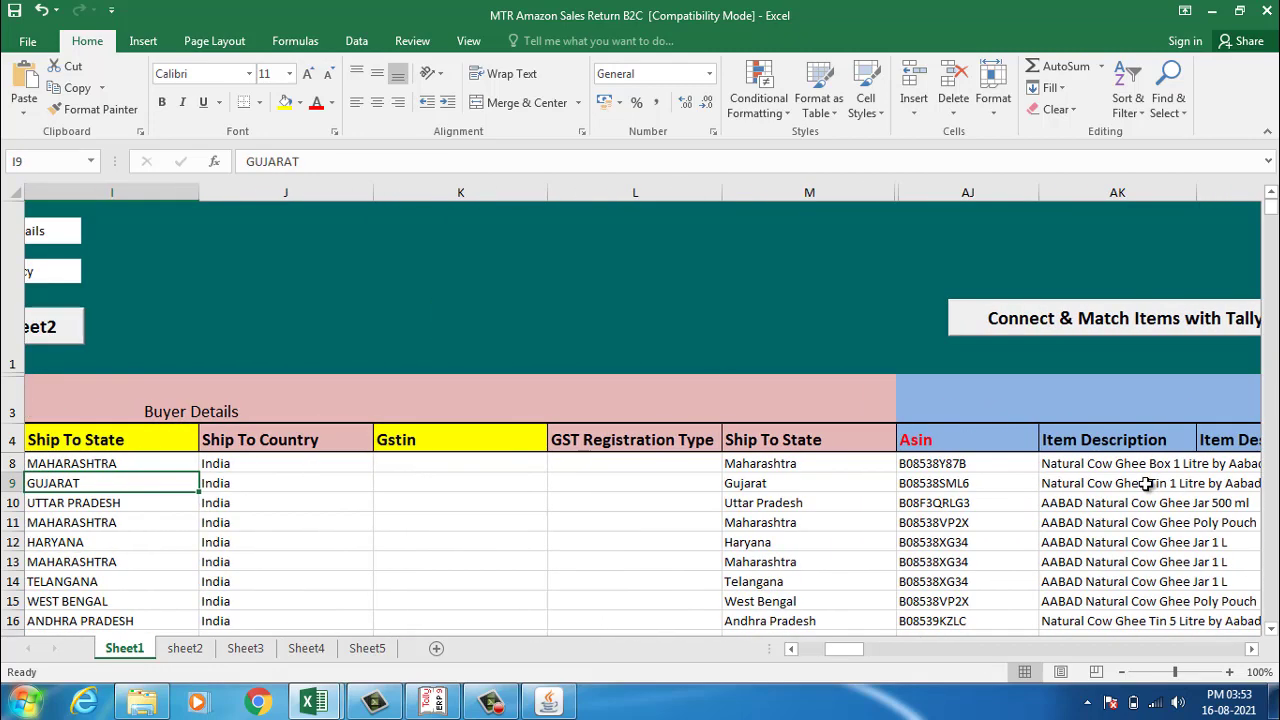
{"action": "key", "text": "Right"}
{"action": "key", "text": "Right"}
{"action": "key", "text": "Right"}
{"action": "key", "text": "Right"}
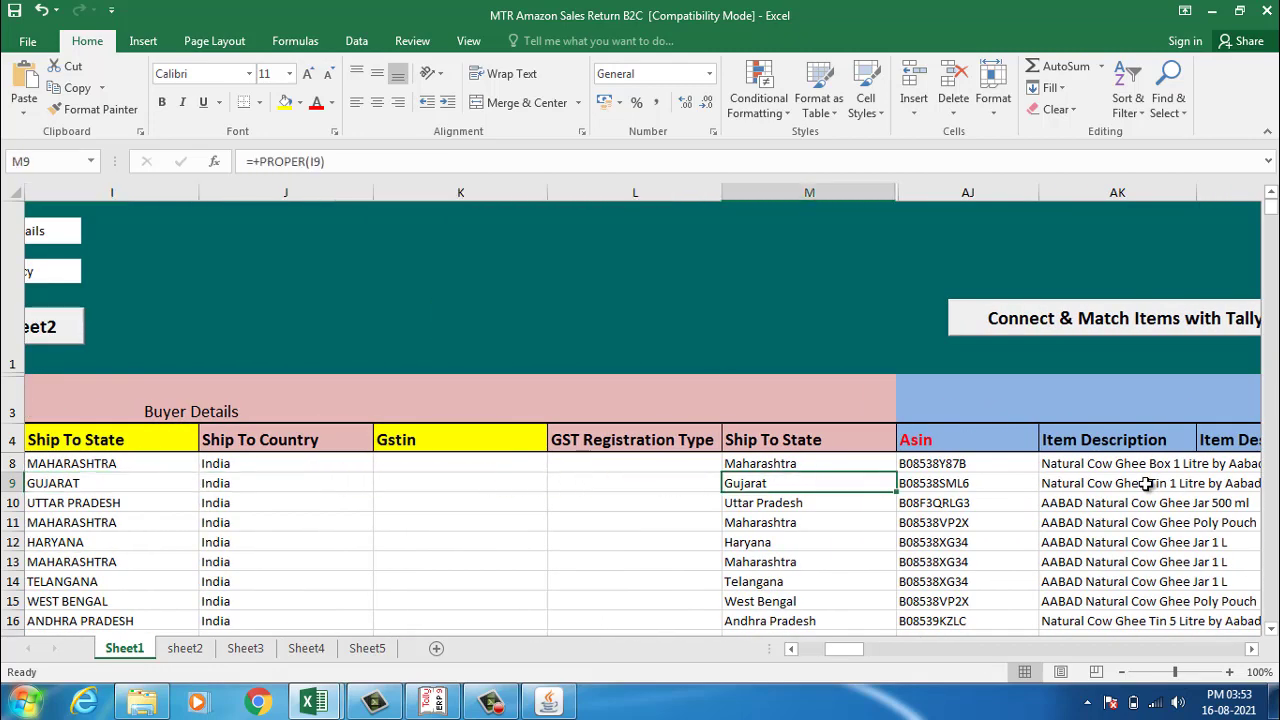
Step: Examine row 9 across the item description, HSN and discount columns through to the GST ledger and tax columns
{"action": "left_click", "coordinate": [925, 483]}
{"action": "key", "text": "Right"}
{"action": "key", "text": "Right"}
{"action": "key", "text": "Right"}
{"action": "key", "text": "Right"}
{"action": "key", "text": "Right"}
{"action": "key", "text": "Right"}
{"action": "key", "text": "Right"}
{"action": "key", "text": "Right"}
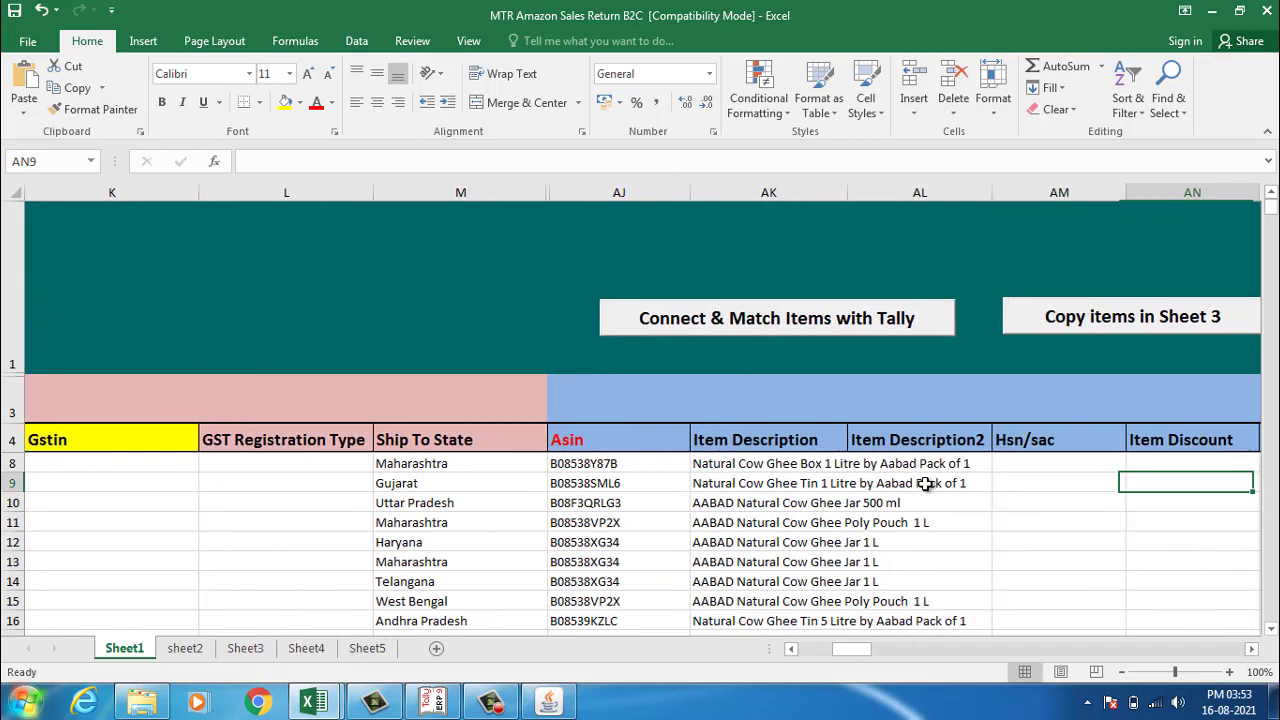
{"action": "key", "text": "Right"}
{"action": "key", "text": "Right"}
{"action": "key", "text": "Right"}
{"action": "key", "text": "Right"}
{"action": "key", "text": "Right"}
{"action": "key", "text": "Right"}
{"action": "key", "text": "Right"}
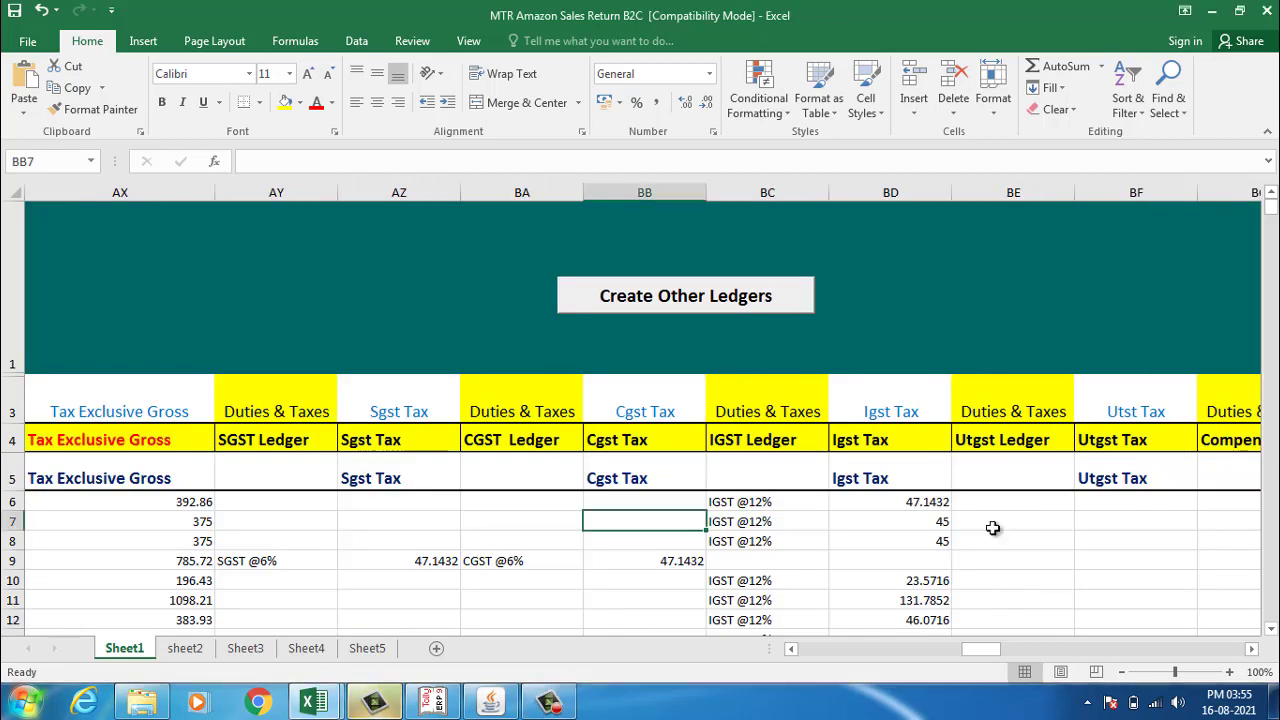
Step: Save the sales return workbook, switch to Excel to Tally and start an Ecommerce MTR + import
{"action": "key", "text": "ctrl+s"}
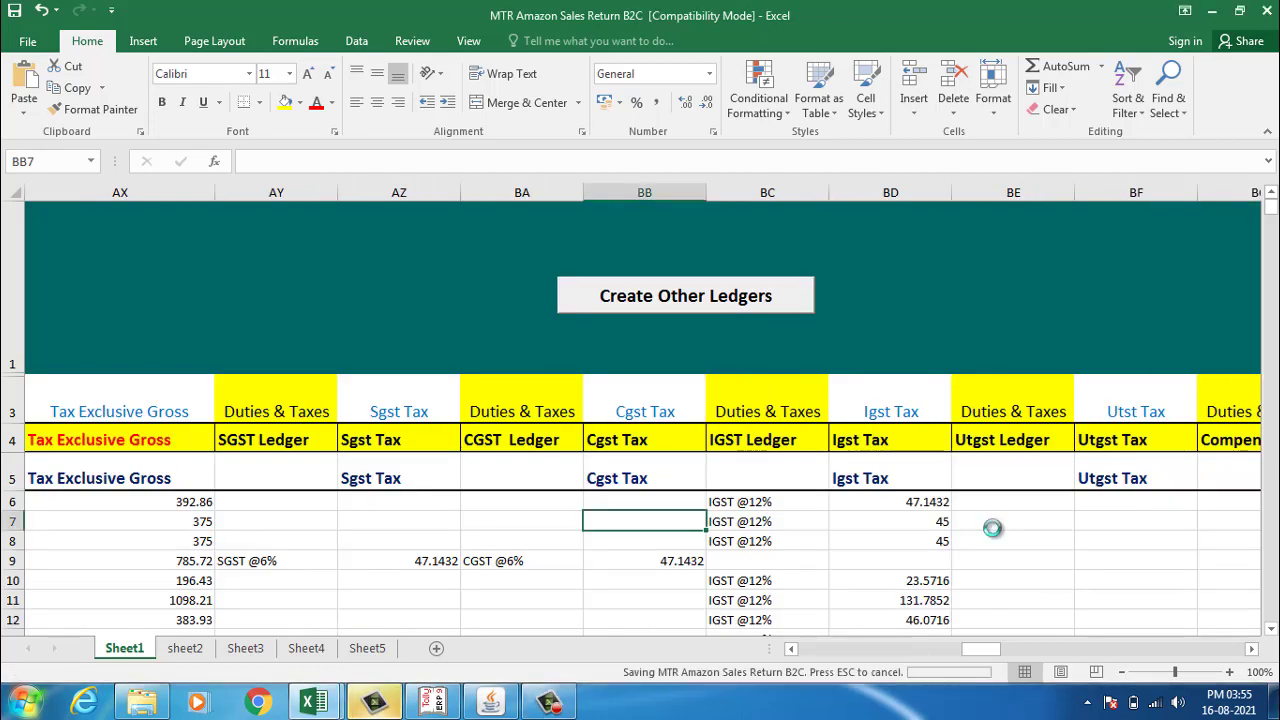
{"action": "left_click", "coordinate": [553, 704]}
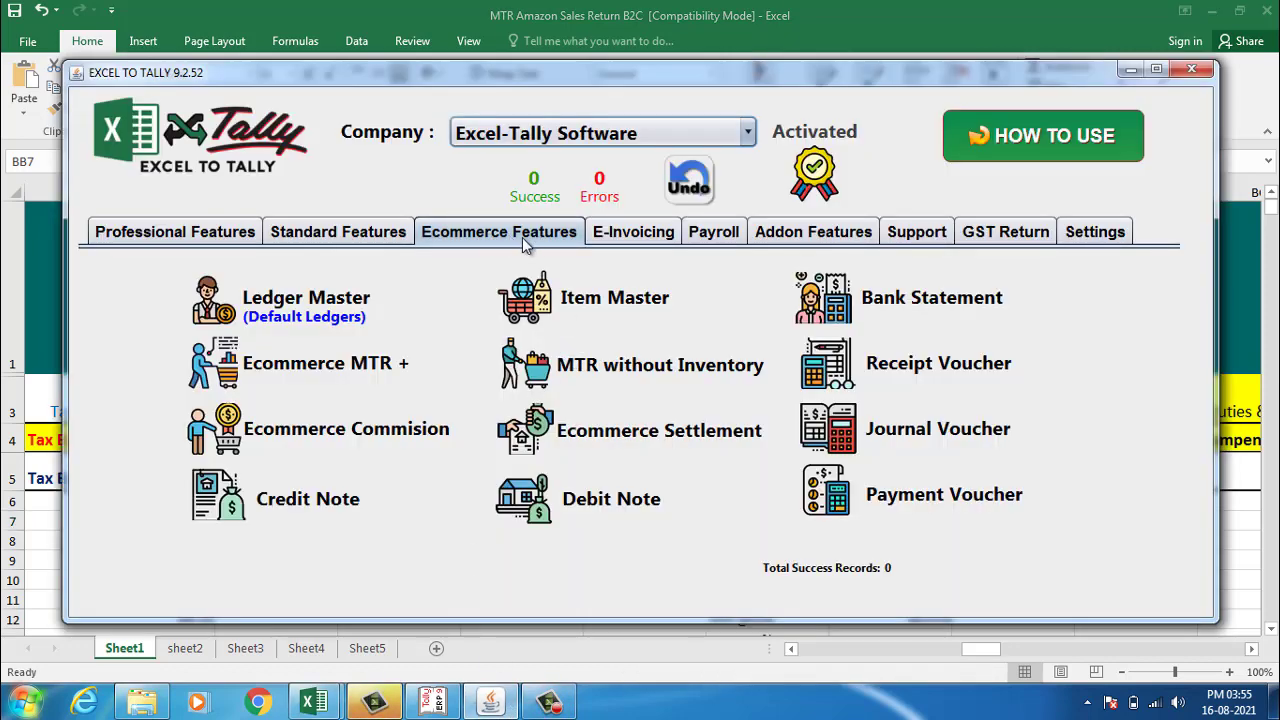
{"action": "left_click", "coordinate": [311, 373]}
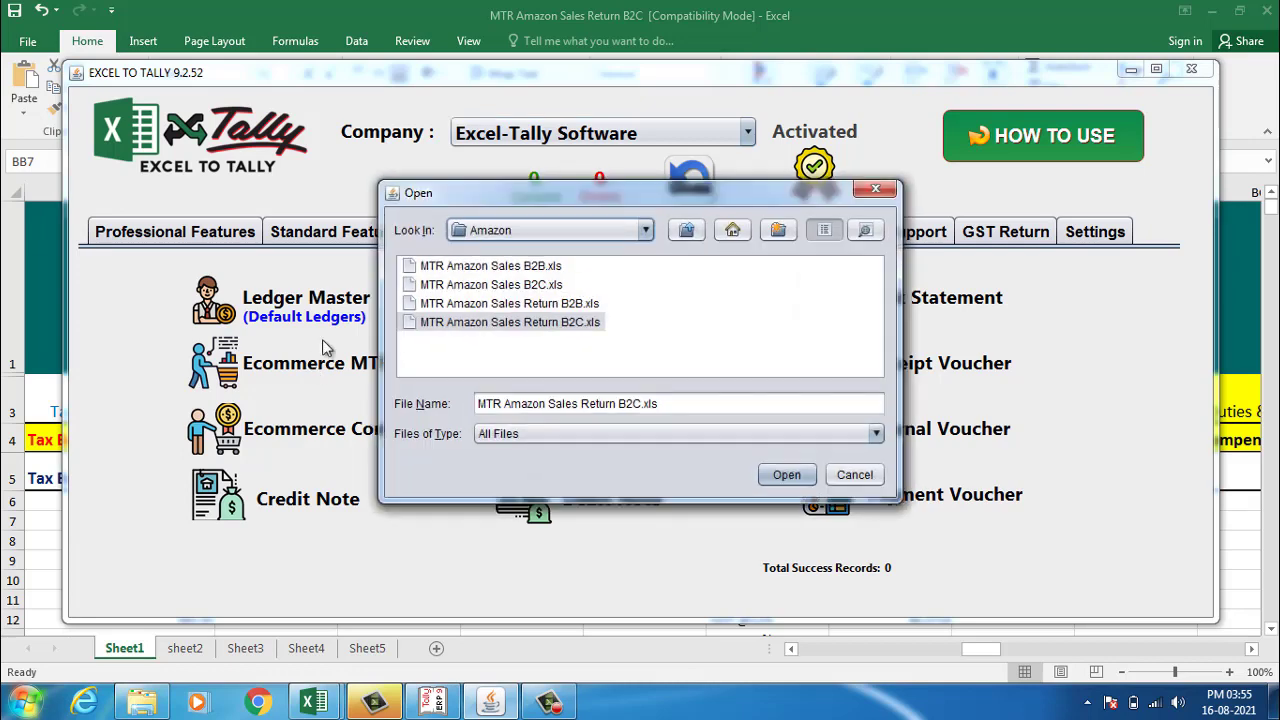
Step: Import MTR Amazon Sales Return B2C.xls into Tally with no extra import options, and dismiss the response report
{"action": "left_click", "coordinate": [536, 324]}
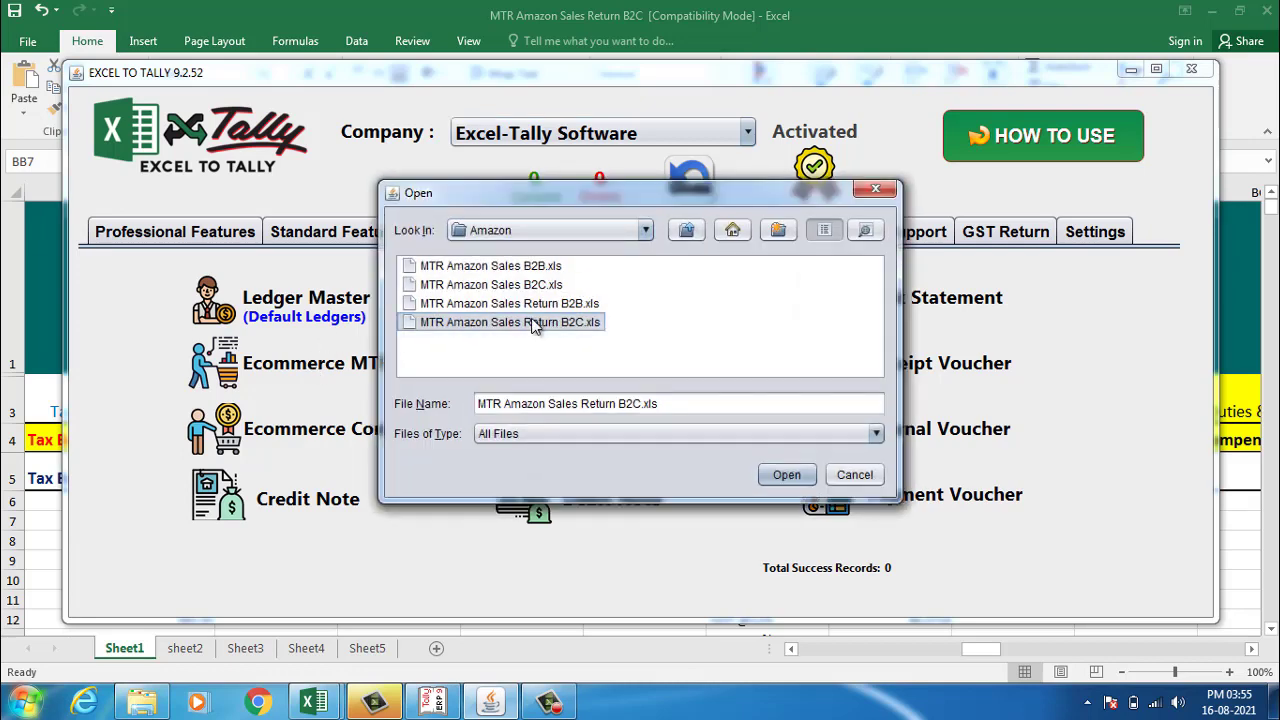
{"action": "mouse_move", "coordinate": [320, 704]}
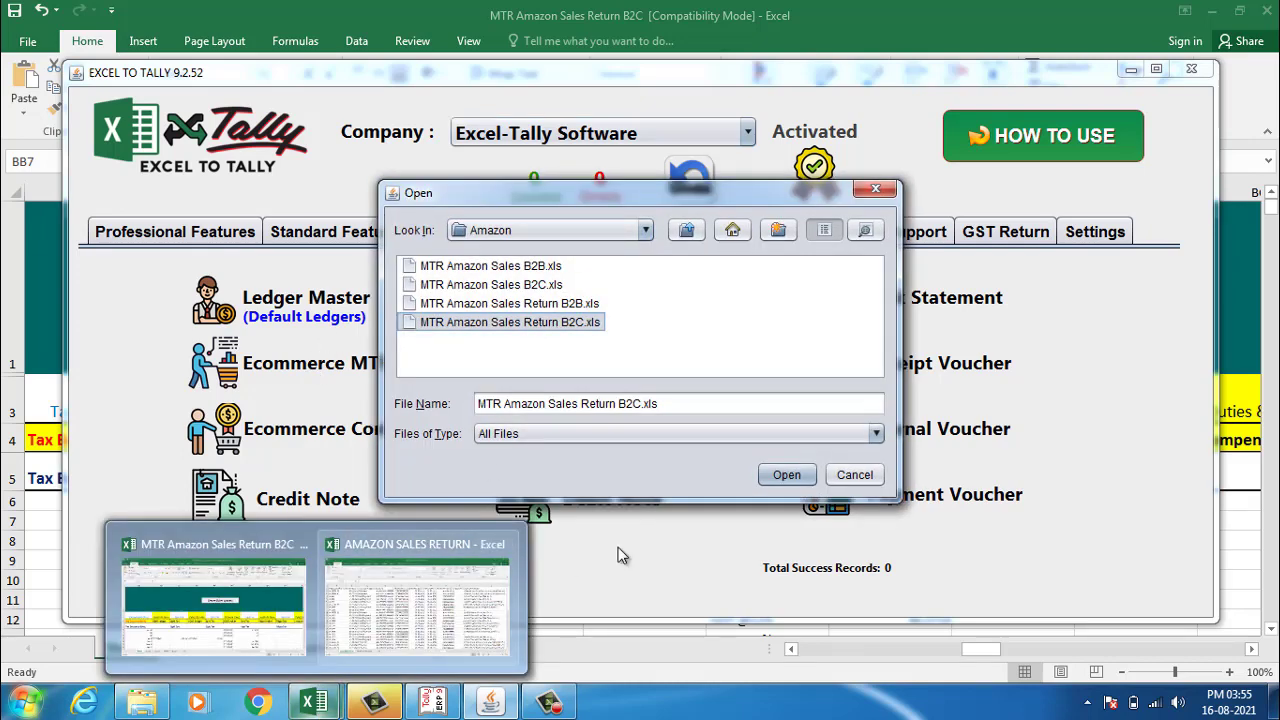
{"action": "left_click", "coordinate": [670, 404]}
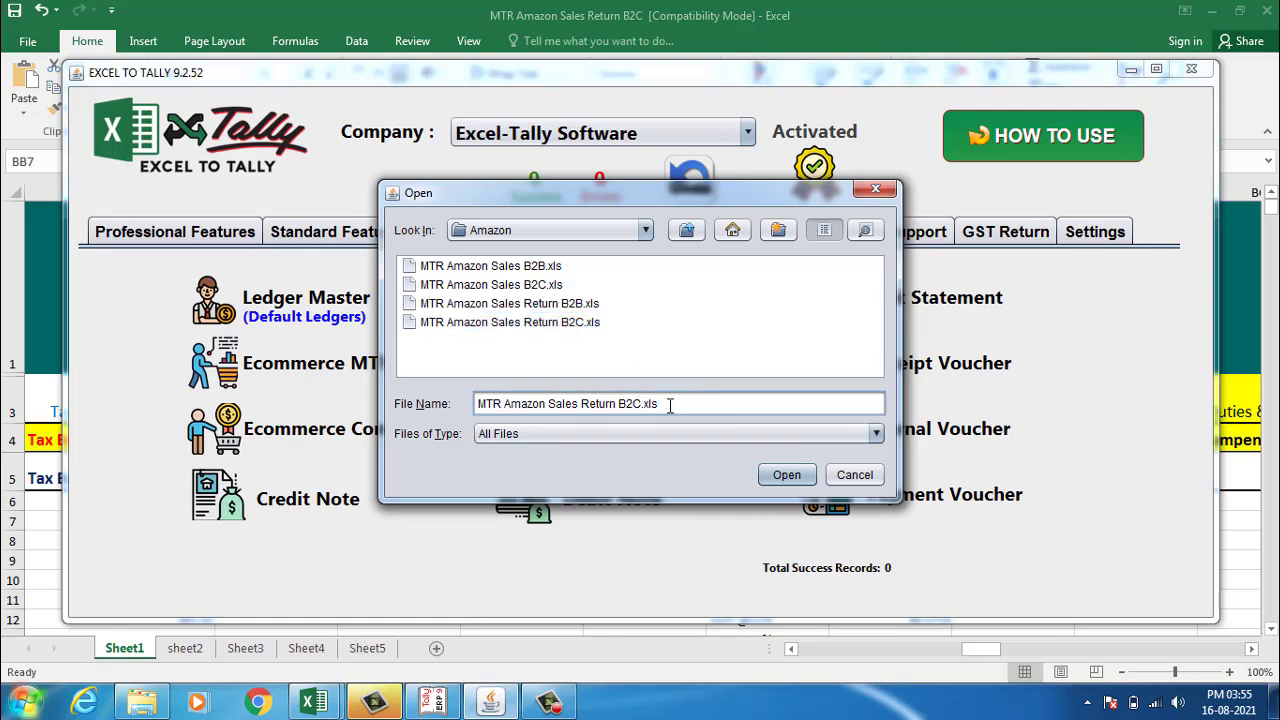
{"action": "left_click", "coordinate": [785, 476]}
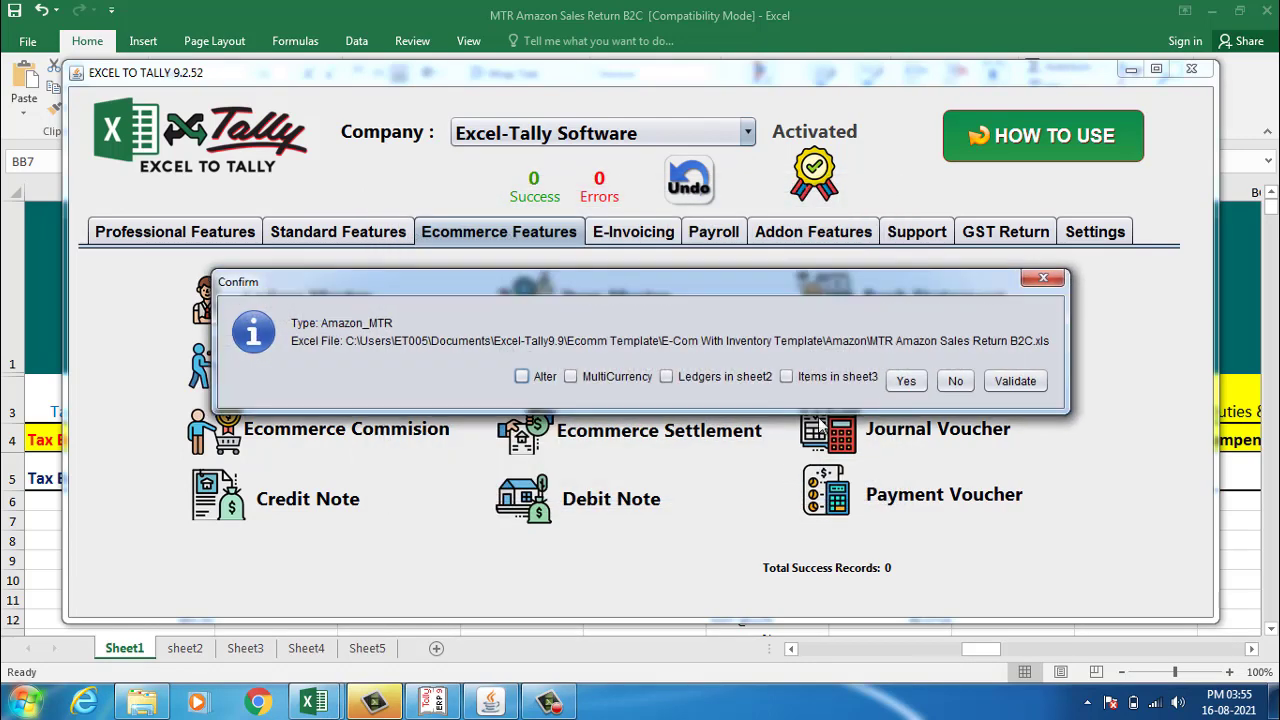
{"action": "left_click", "coordinate": [906, 383]}
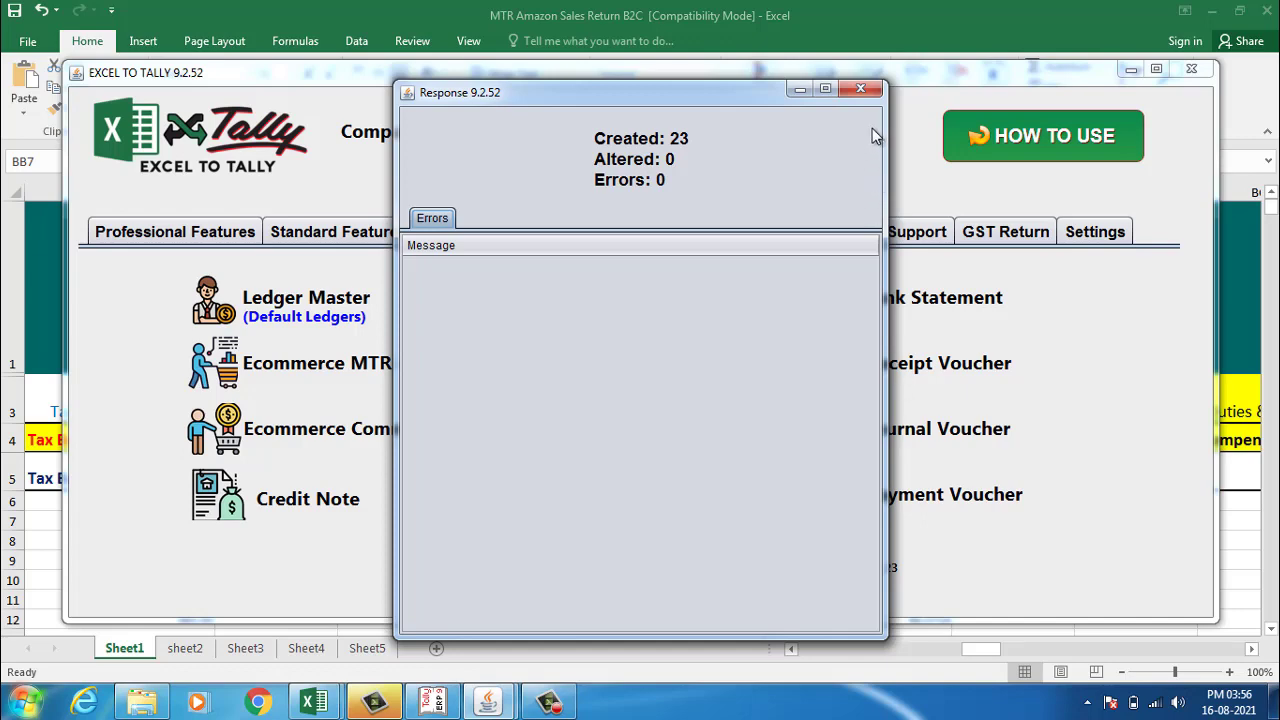
{"action": "left_click", "coordinate": [860, 89]}
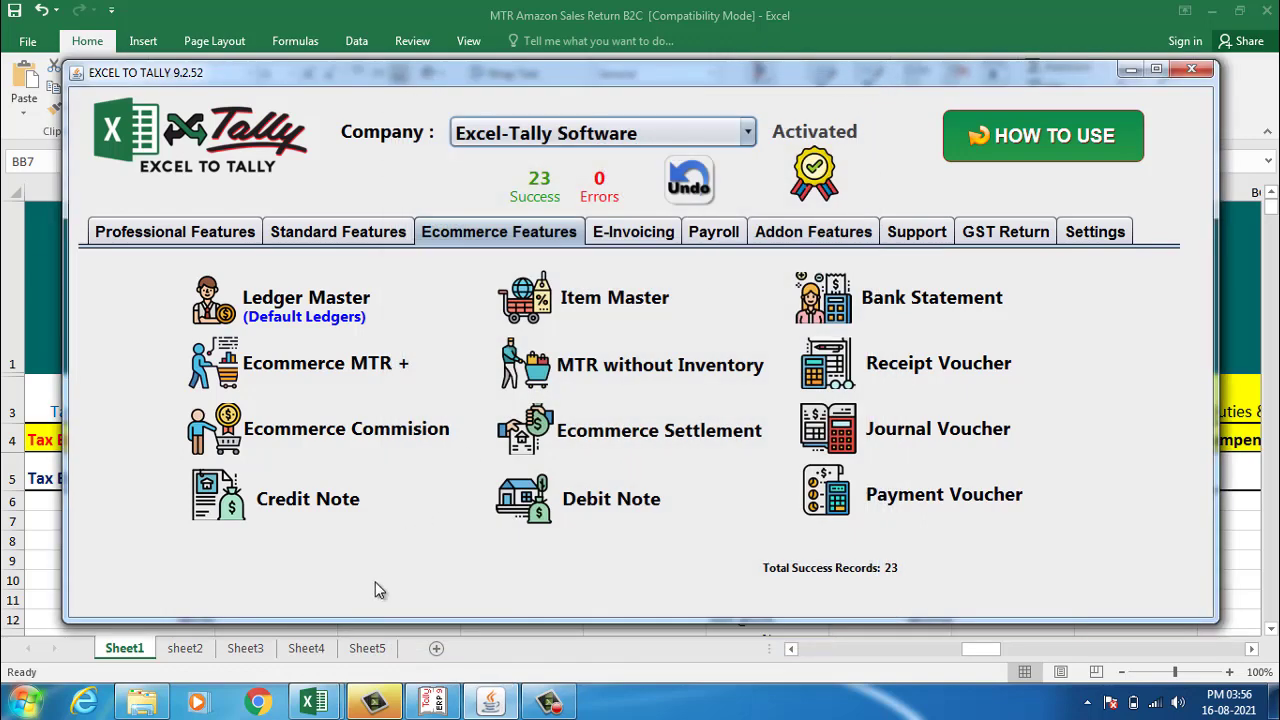
Step: Switch to Tally.ERP 9 and display the ledger vouchers of AMAZON.IN from the account books
{"action": "left_click", "coordinate": [434, 704]}
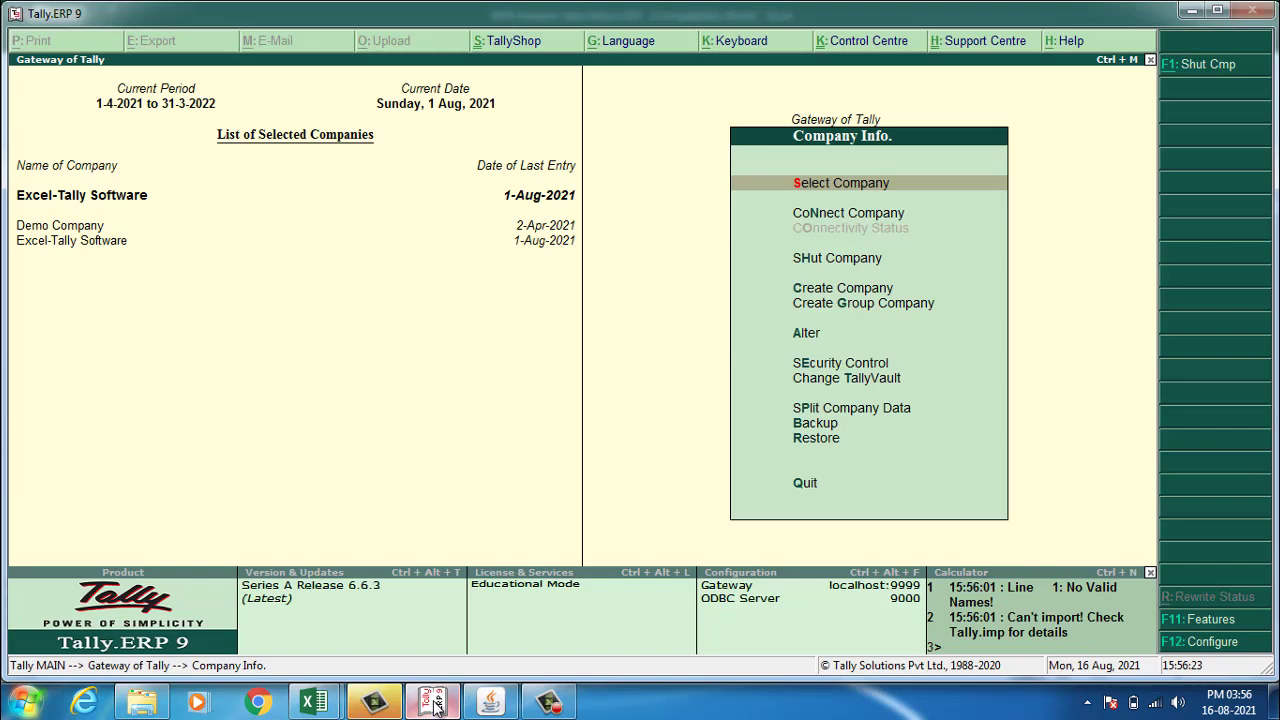
{"action": "key", "text": "Escape"}
{"action": "key", "text": "d"}
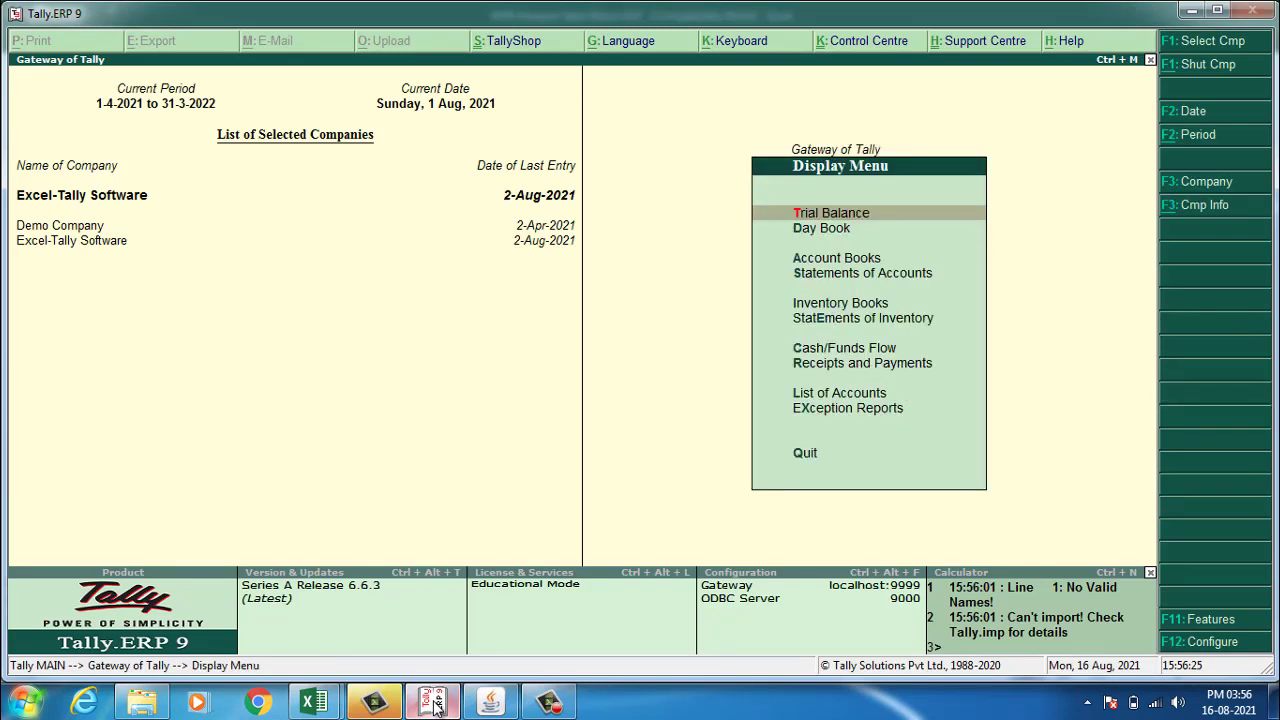
{"action": "key", "text": "Down"}
{"action": "key", "text": "Down"}
{"action": "key", "text": "Return"}
{"action": "key", "text": "Down"}
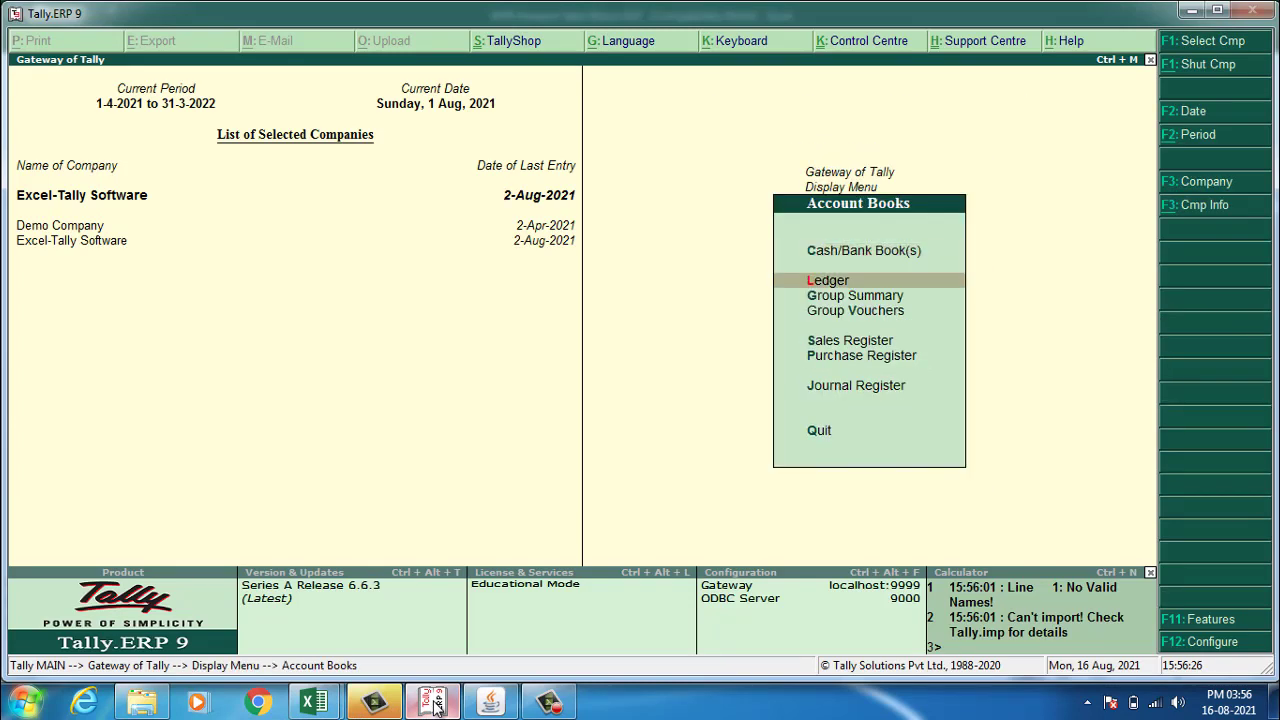
{"action": "key", "text": "Return"}
{"action": "key", "text": "Return"}
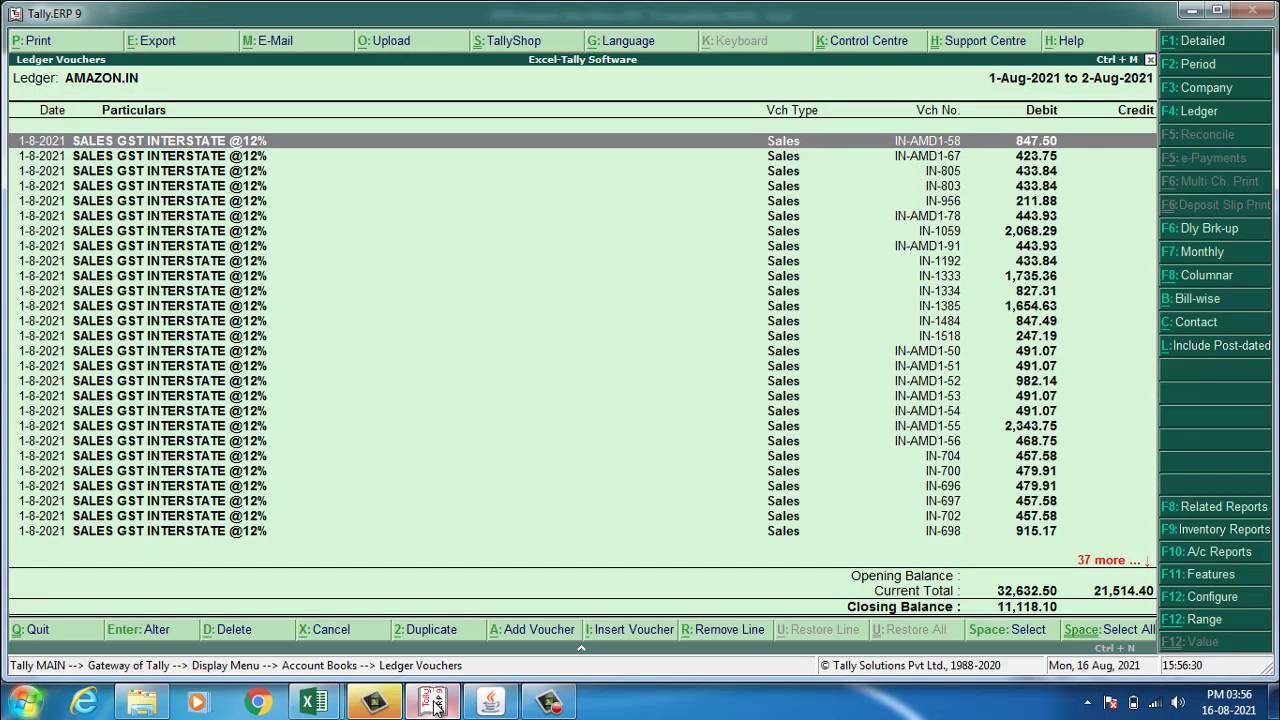
{"action": "key", "text": "Escape"}
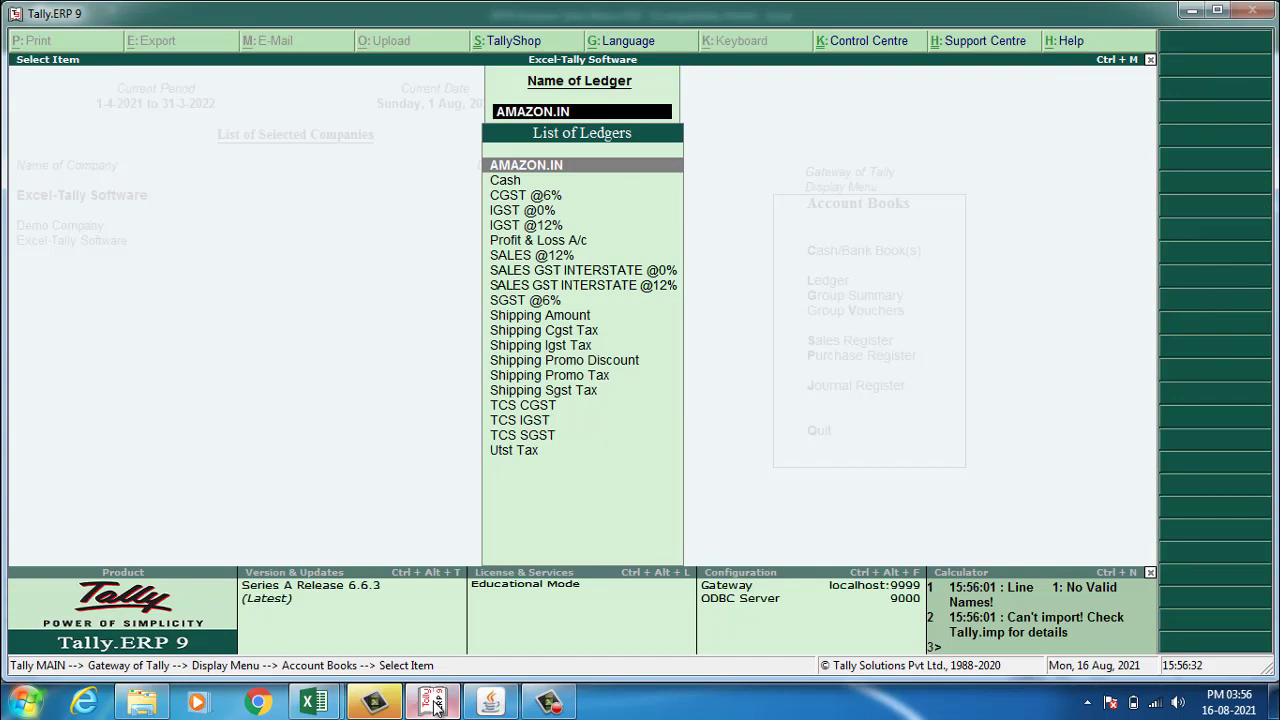
{"action": "key", "text": "Return"}
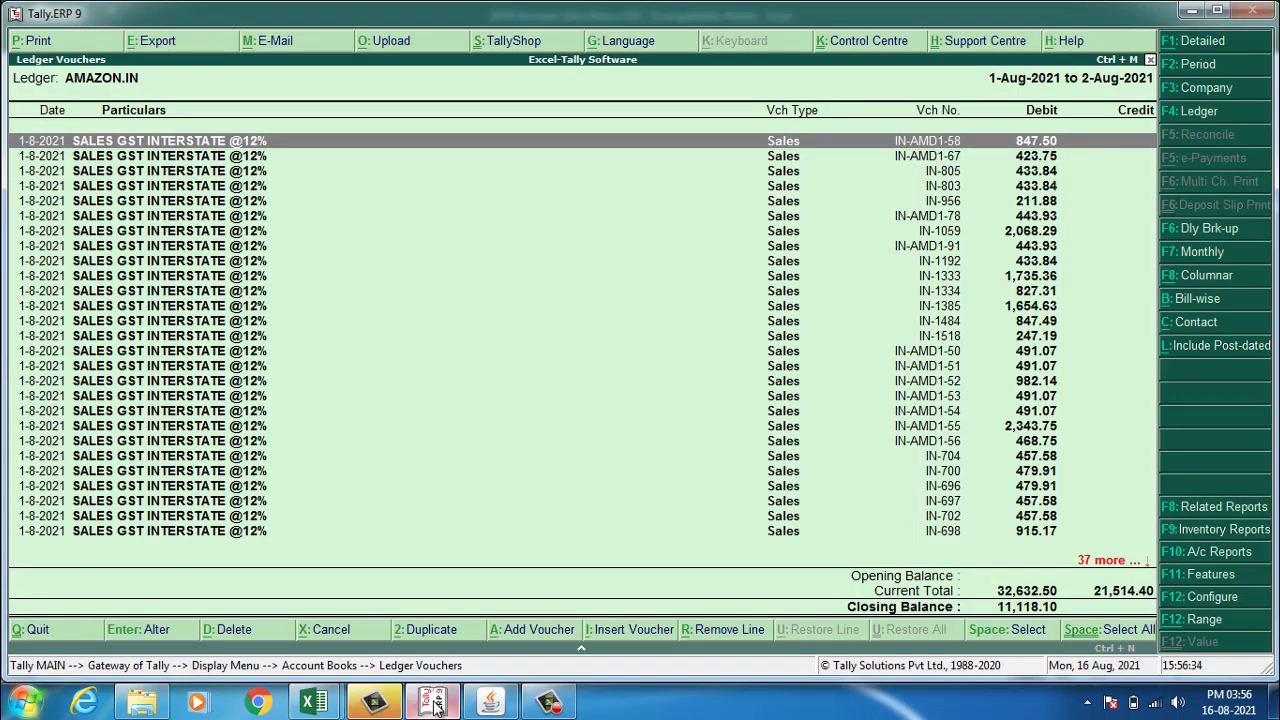
Step: Go to the credit notes at the end of the AMAZON.IN ledger and open voucher IN-AMD1-C-9
{"action": "key", "text": "End"}
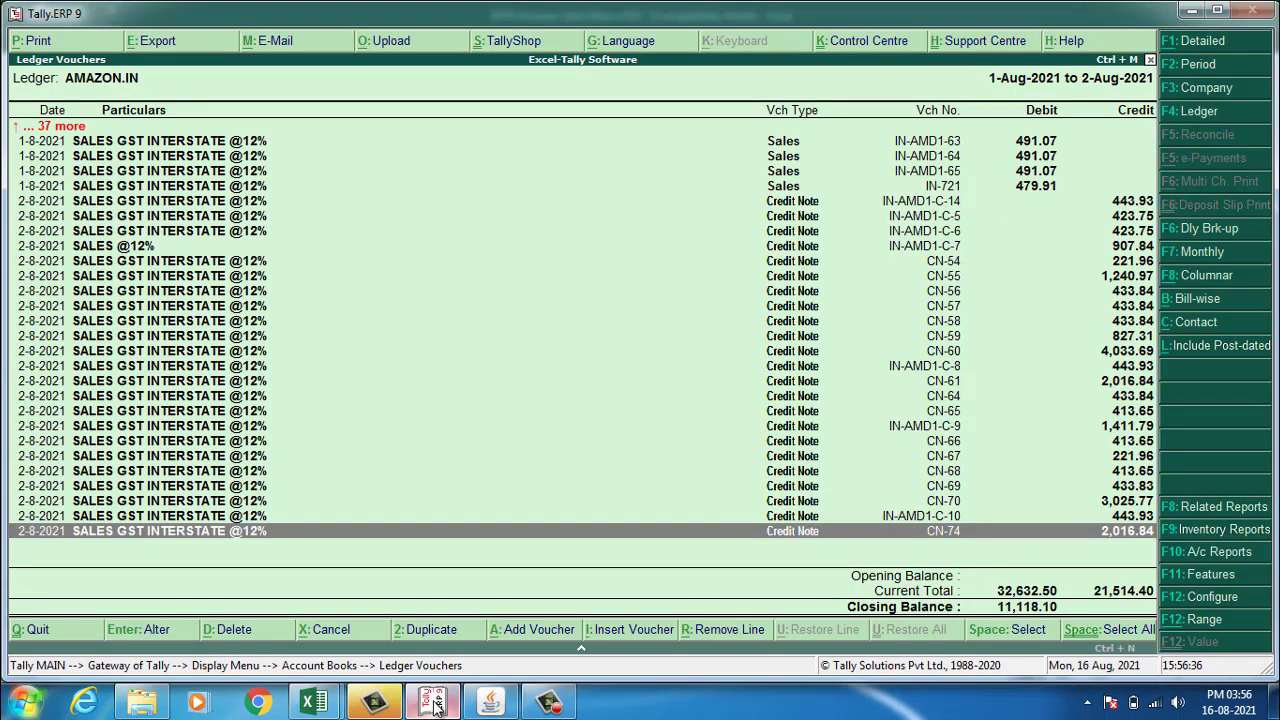
{"action": "key", "text": "Up"}
{"action": "key", "text": "Up"}
{"action": "key", "text": "Up"}
{"action": "key", "text": "Up"}
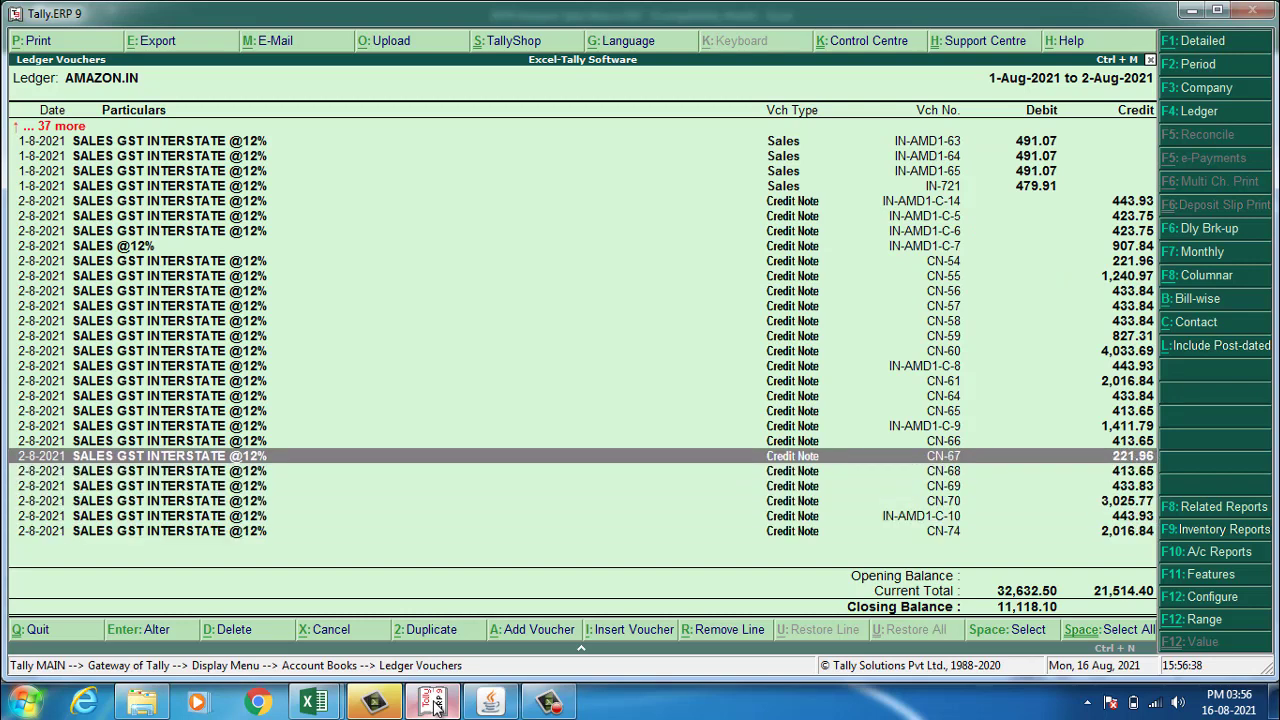
{"action": "key", "text": "Up"}
{"action": "key", "text": "Up"}
{"action": "key", "text": "Return"}
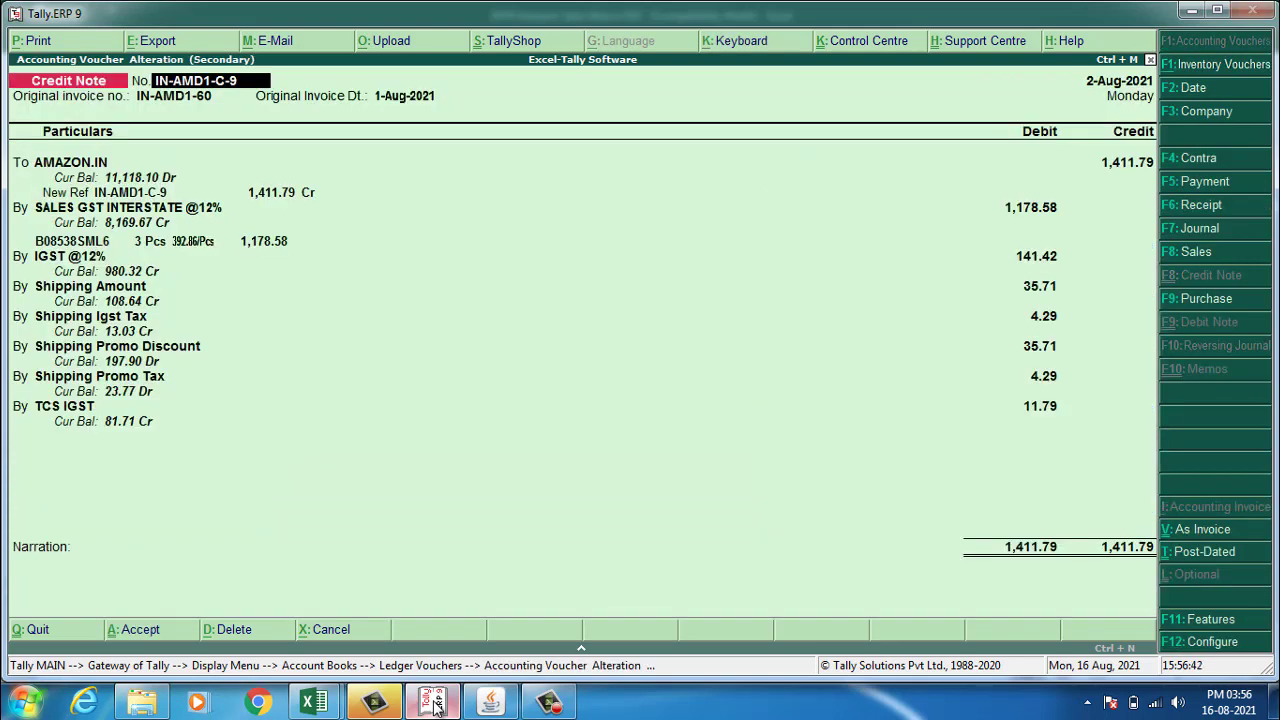
Step: Review the credit note's original invoice number, original invoice date and buyer's details including the state
{"action": "key", "text": "Return"}
{"action": "key", "text": "Return"}
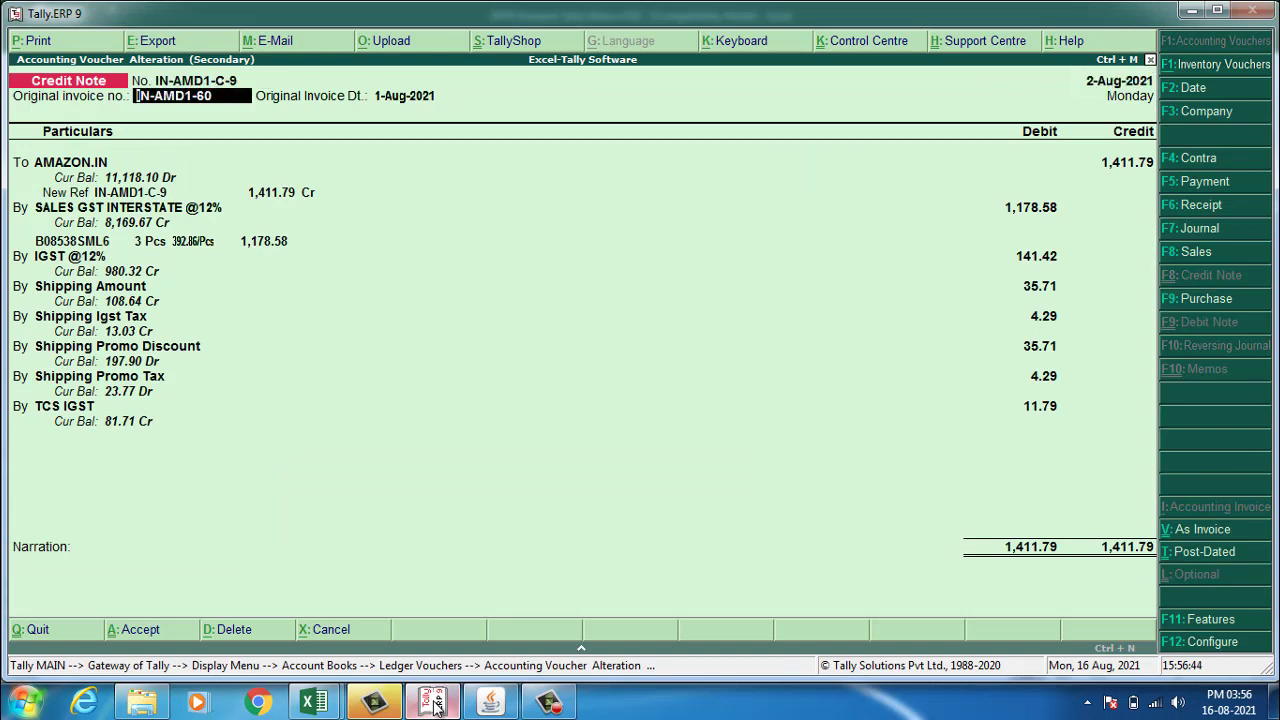
{"action": "key", "text": "Return"}
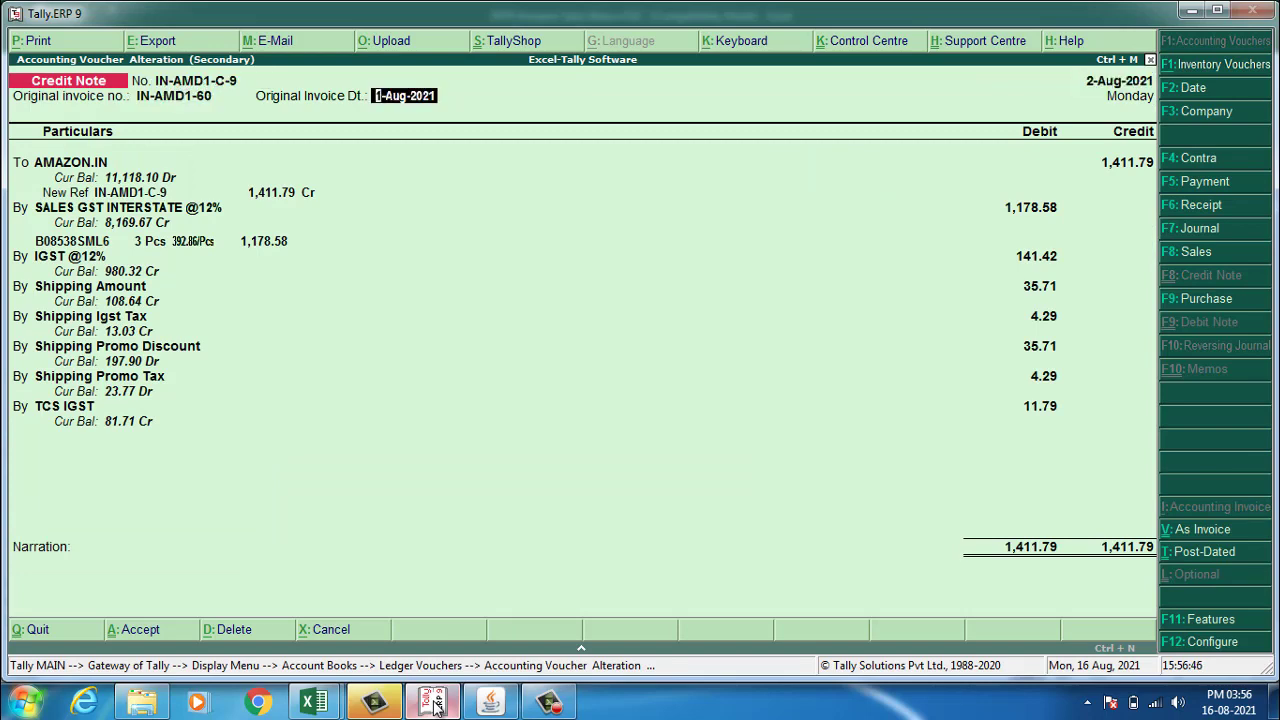
{"action": "key", "text": "Return"}
{"action": "key", "text": "Return"}
{"action": "key", "text": "Return"}
{"action": "key", "text": "Return"}
{"action": "key", "text": "Return"}
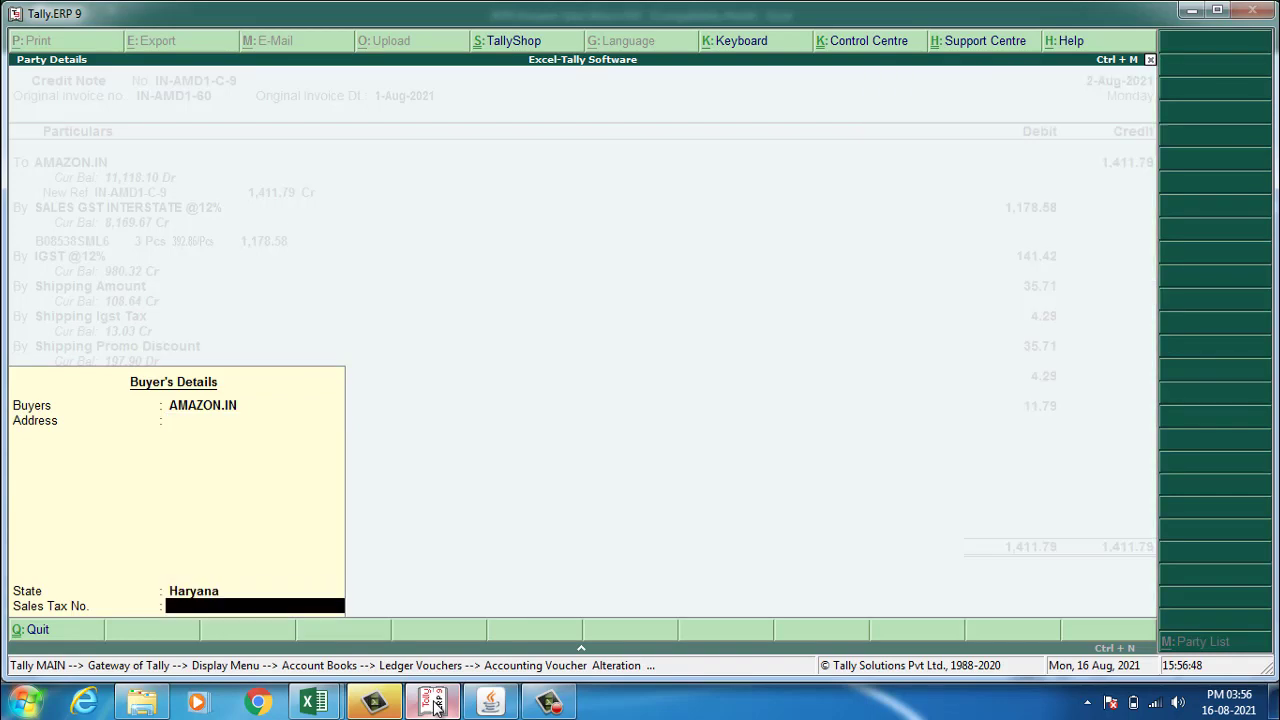
{"action": "key", "text": "Return"}
Step: Review the credit note's bill reference, sales ledger, item quantity and rate, and quit the voucher without saving
{"action": "key", "text": "Return"}
{"action": "key", "text": "Return"}
{"action": "key", "text": "Return"}
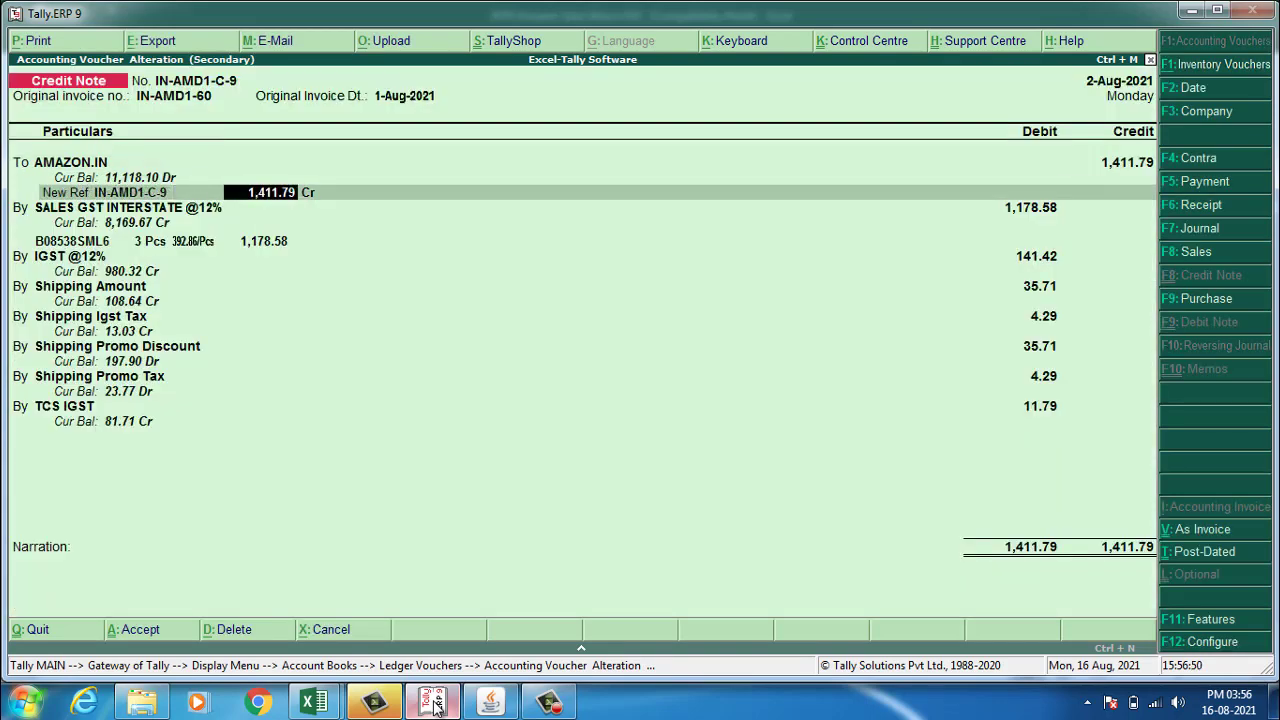
{"action": "key", "text": "Return"}
{"action": "key", "text": "Return"}
{"action": "key", "text": "Return"}
{"action": "key", "text": "Return"}
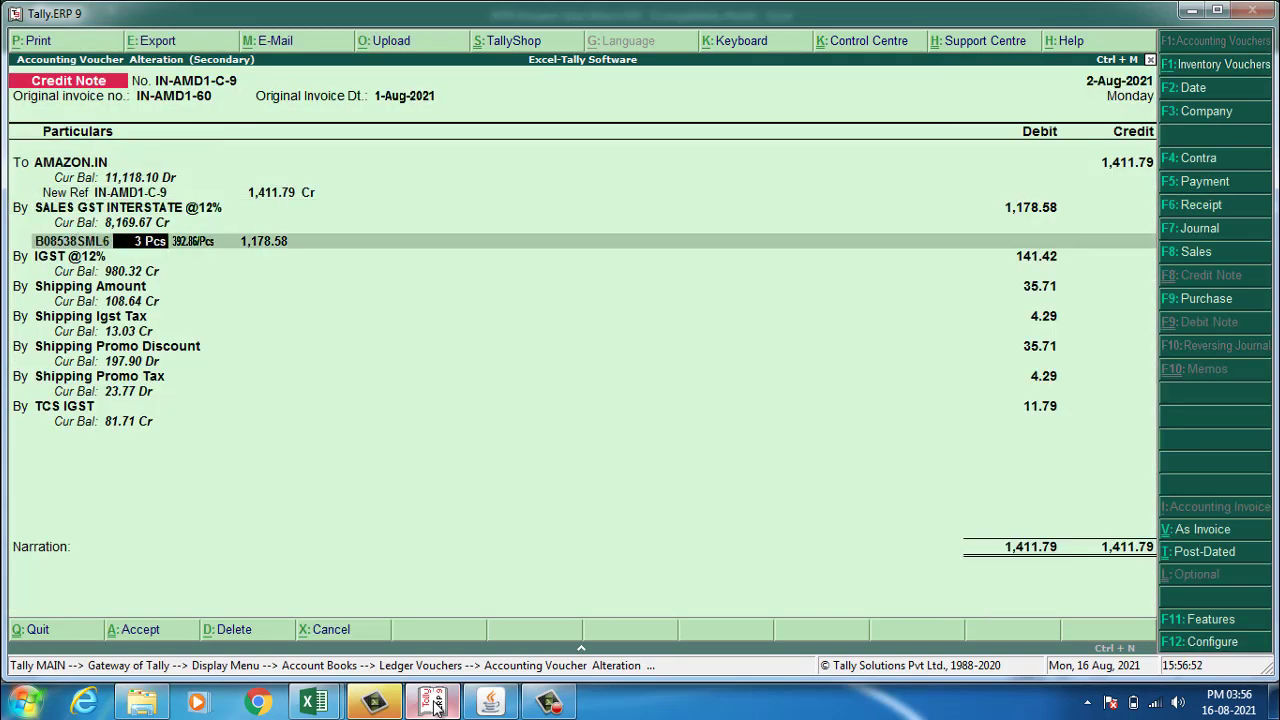
{"action": "key", "text": "Return"}
{"action": "key", "text": "Return"}
{"action": "key", "text": "Escape"}
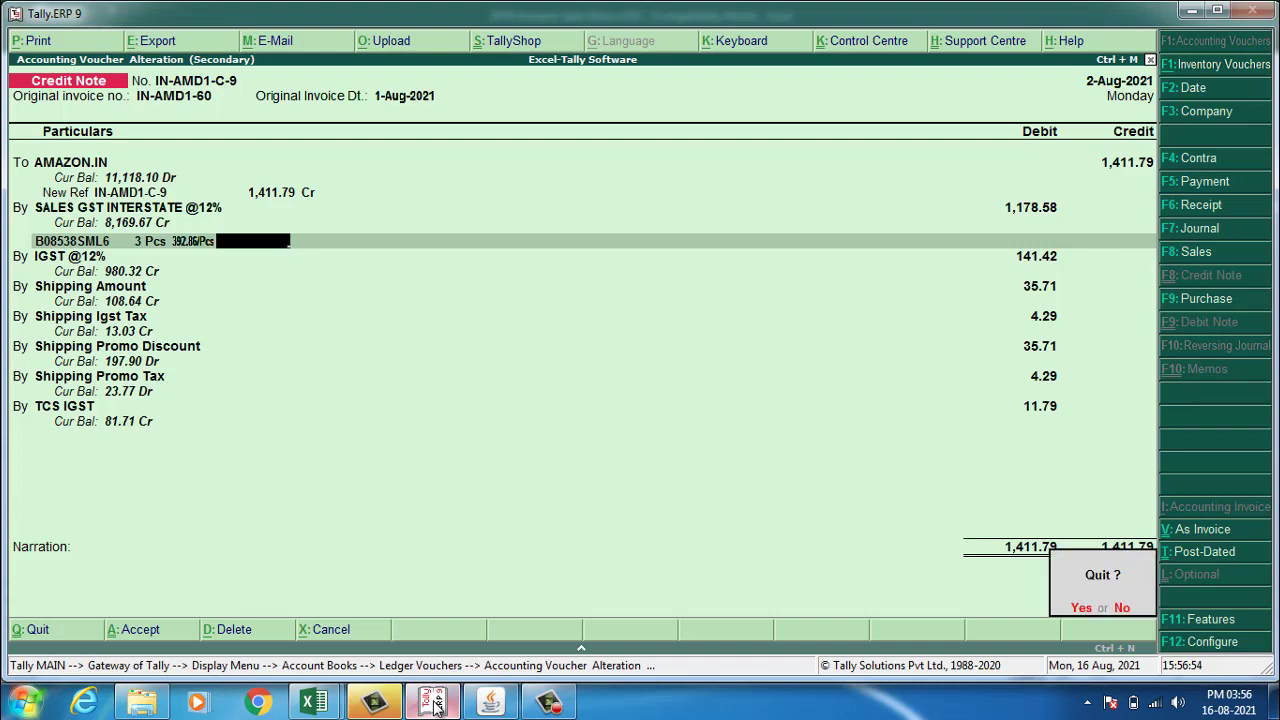
{"action": "key", "text": "y"}
Step: Open credit note CN-66 from the AMAZON.IN ledger vouchers
{"action": "key", "text": "Down"}
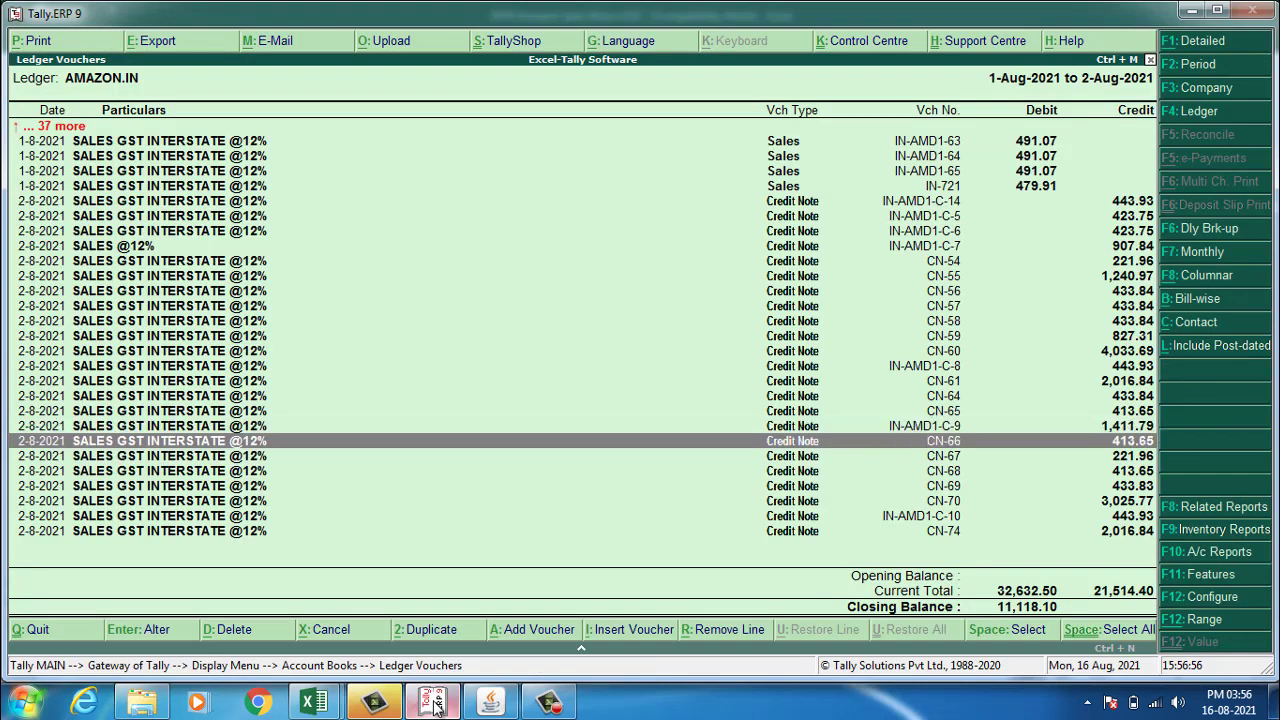
{"action": "key", "text": "Return"}
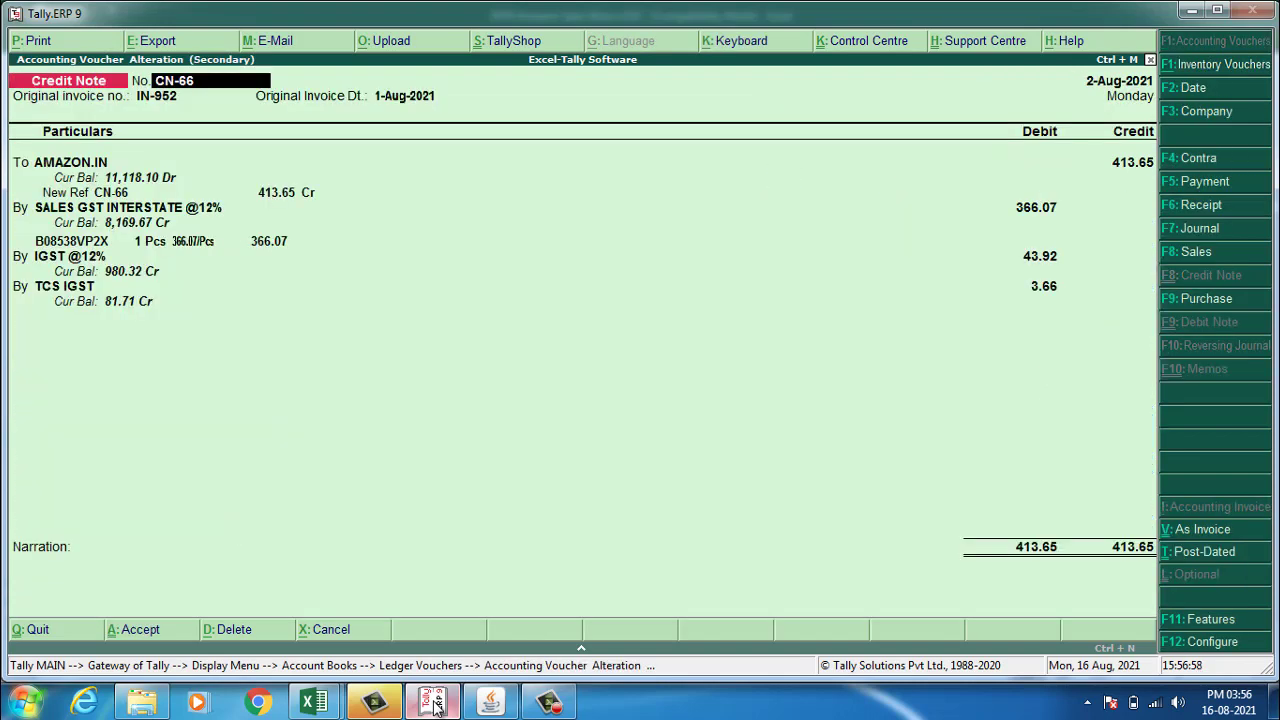